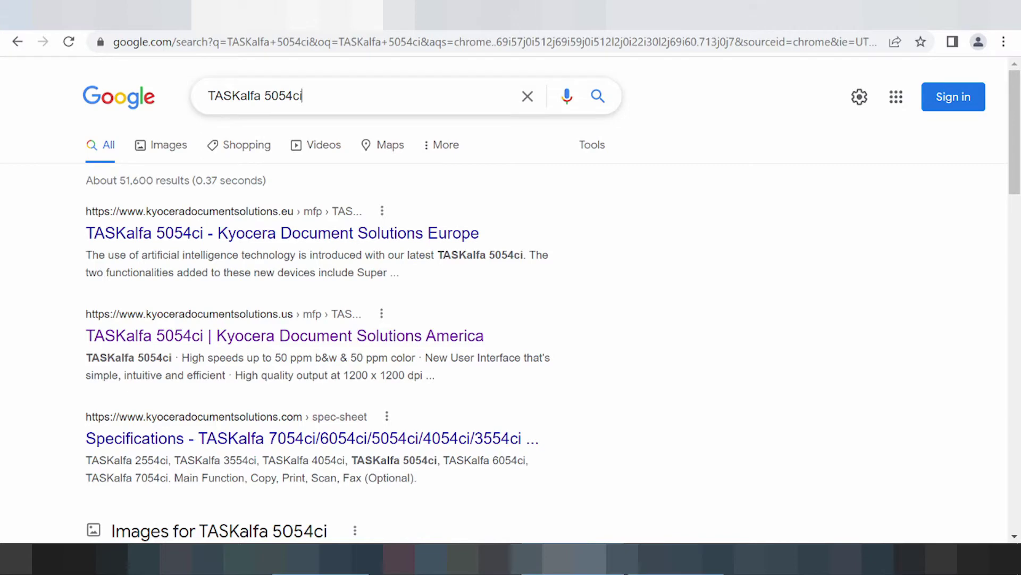
- Correct the typo and search Google for 'TASKalfa 5054ci driver download'
{"action": "type", "text": "drier d"}
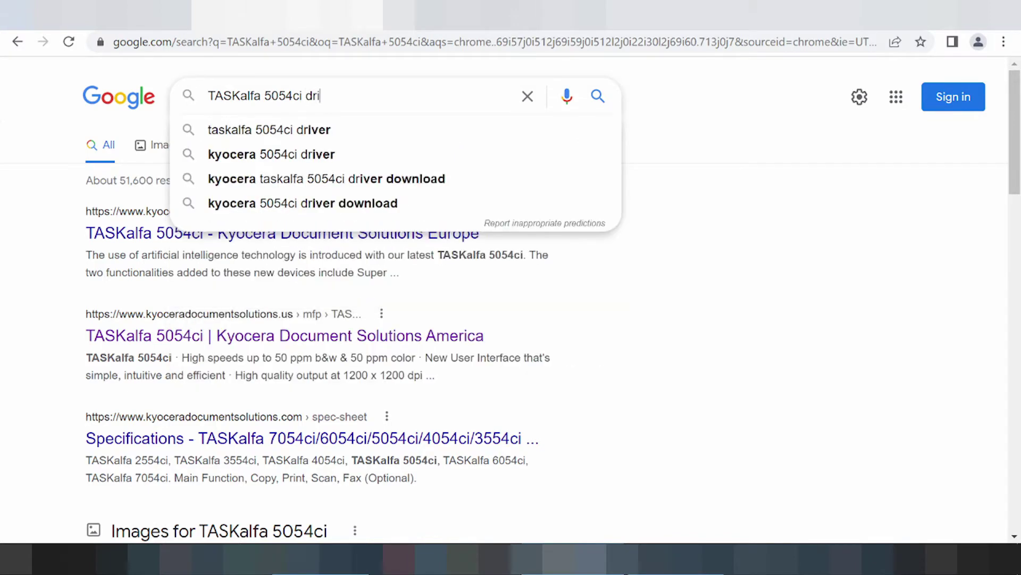
{"action": "key", "text": "BackSpace"}
{"action": "key", "text": "BackSpace"}
{"action": "key", "text": "BackSpace"}
{"action": "key", "text": "BackSpace"}
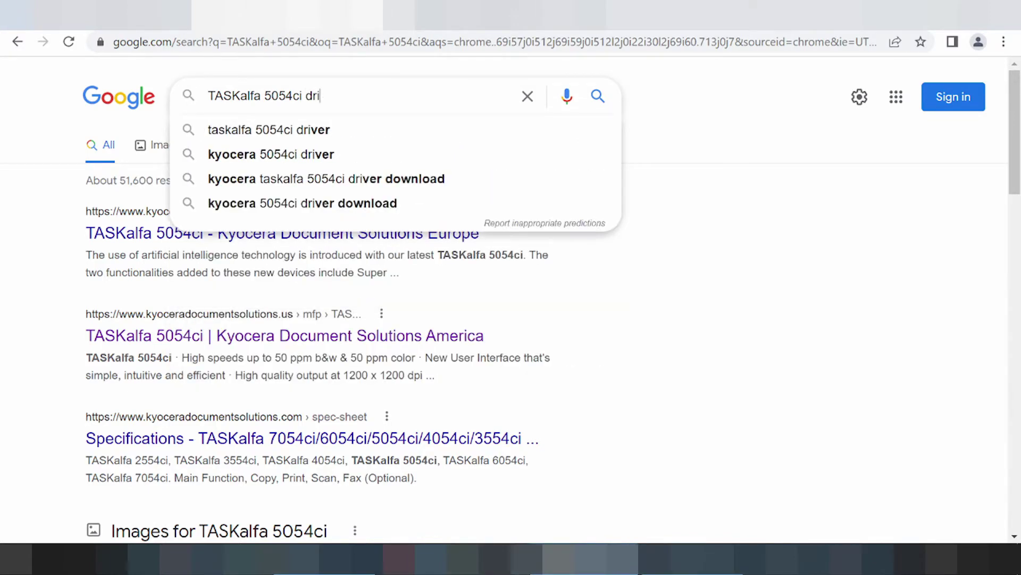
{"action": "type", "text": "ver download"}
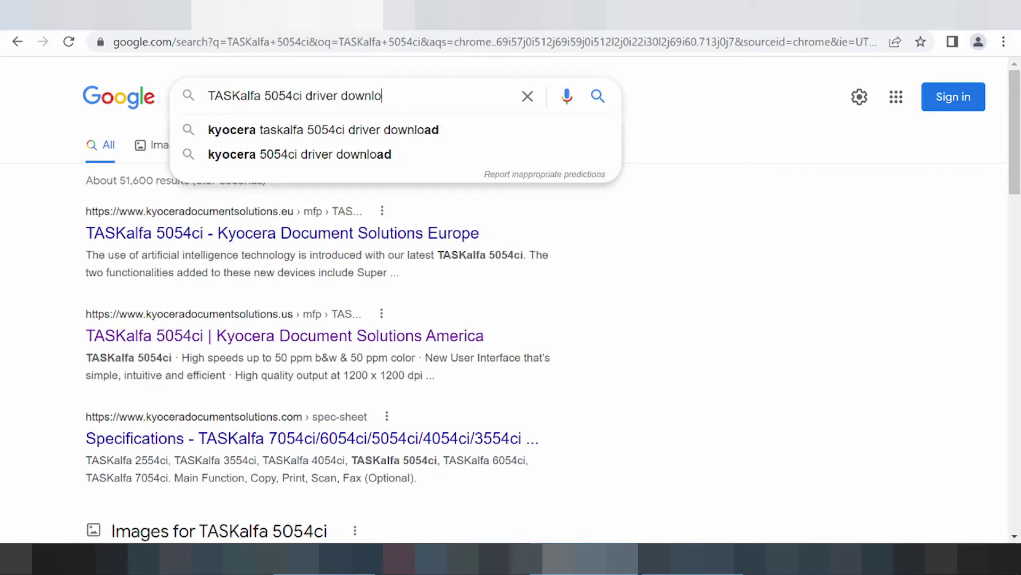
{"action": "key", "text": "Return"}
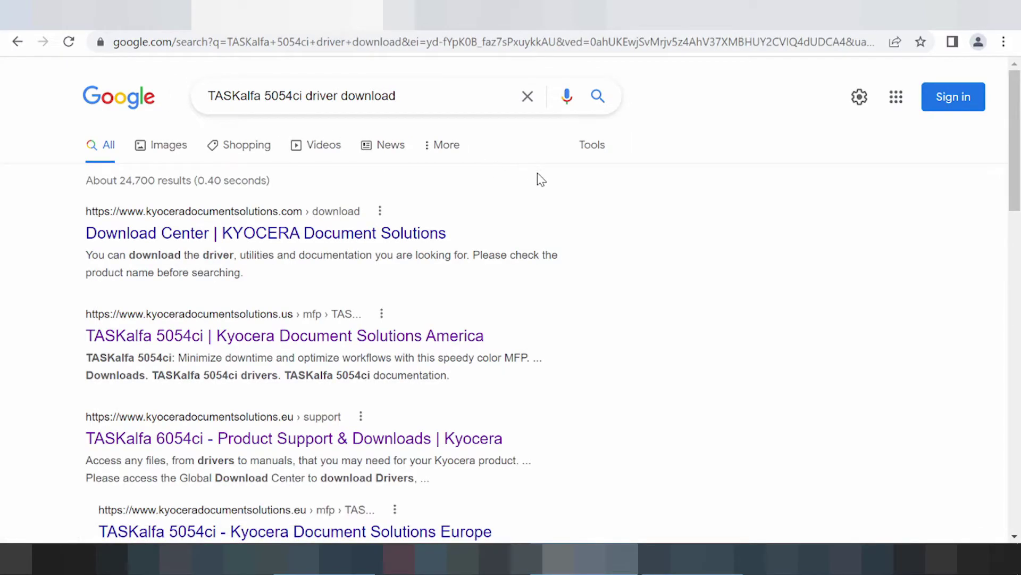
- Browse the results and open the 'TASKalfa 5054ci | Kyocera Document Solutions America' page
{"action": "scroll", "coordinate": [545, 174], "scroll_direction": "down", "scroll_amount": 1}
{"action": "scroll", "coordinate": [547, 171], "scroll_direction": "down", "scroll_amount": 1}
{"action": "scroll", "coordinate": [522, 165], "scroll_direction": "down", "scroll_amount": 3}
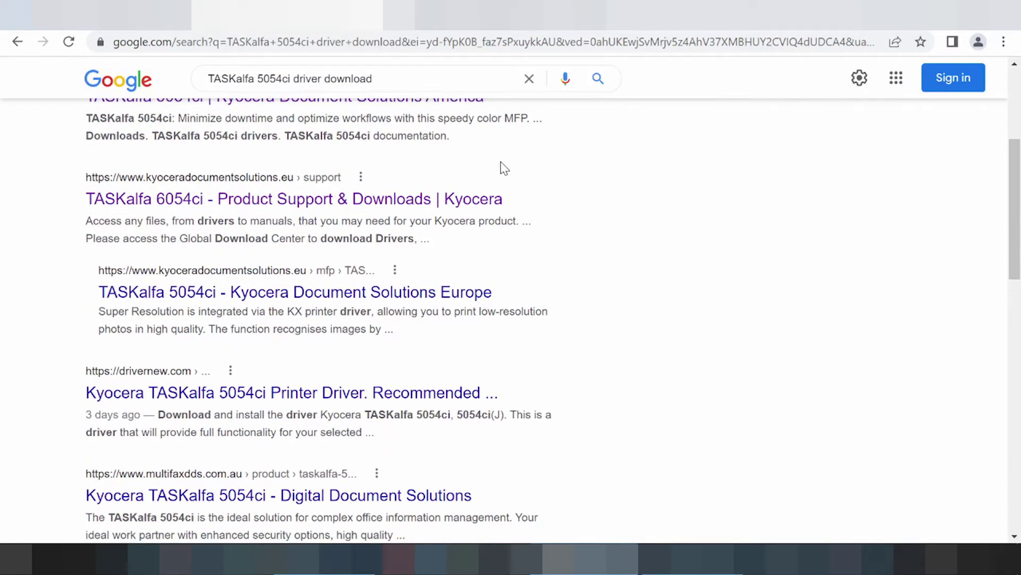
{"action": "scroll", "coordinate": [502, 168], "scroll_direction": "down", "scroll_amount": 2}
{"action": "scroll", "coordinate": [508, 173], "scroll_direction": "down", "scroll_amount": 2}
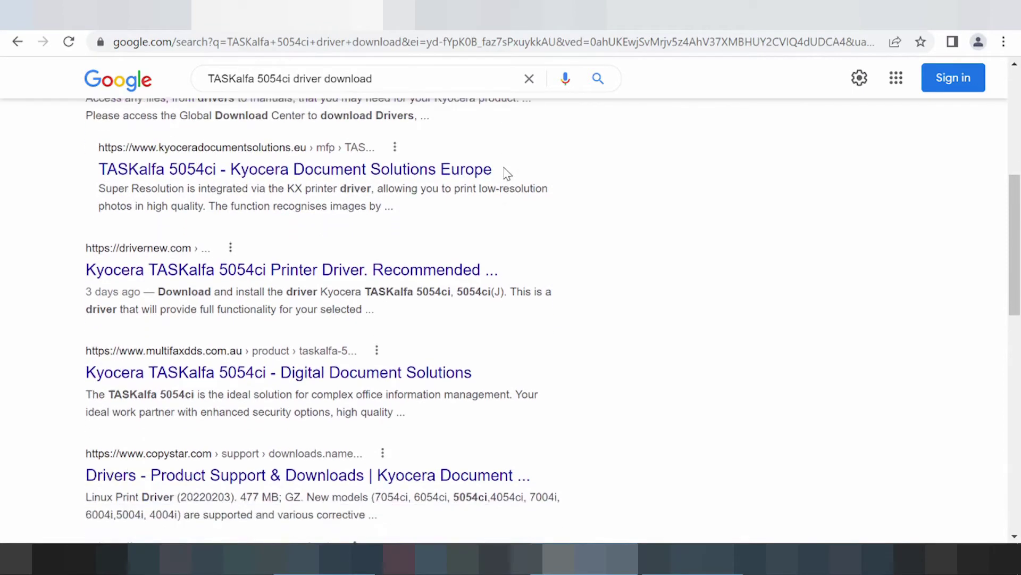
{"action": "scroll", "coordinate": [505, 180], "scroll_direction": "down", "scroll_amount": 2}
{"action": "scroll", "coordinate": [506, 176], "scroll_direction": "down", "scroll_amount": 2}
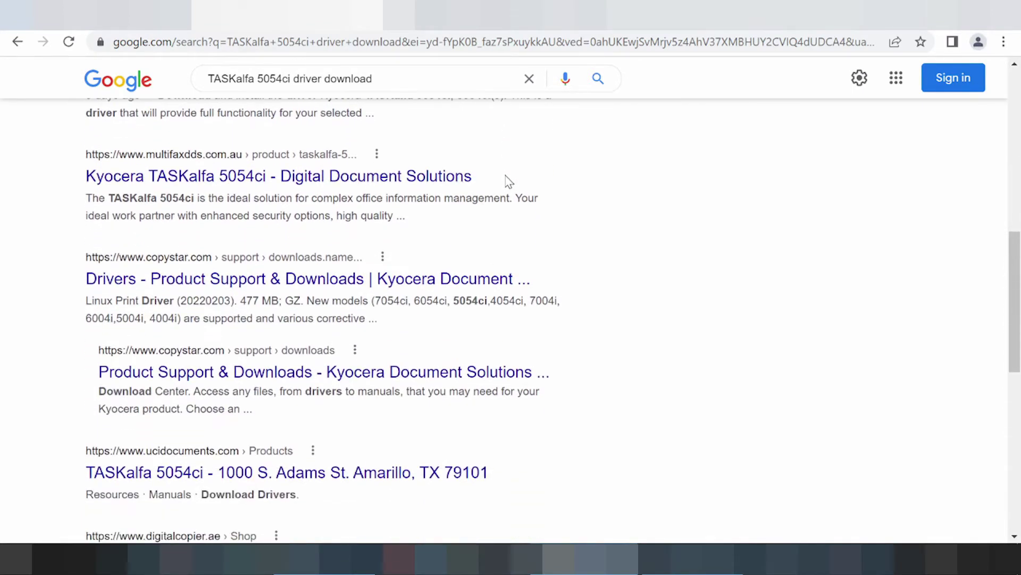
{"action": "scroll", "coordinate": [508, 176], "scroll_direction": "down", "scroll_amount": 4}
{"action": "scroll", "coordinate": [511, 178], "scroll_direction": "down", "scroll_amount": 3}
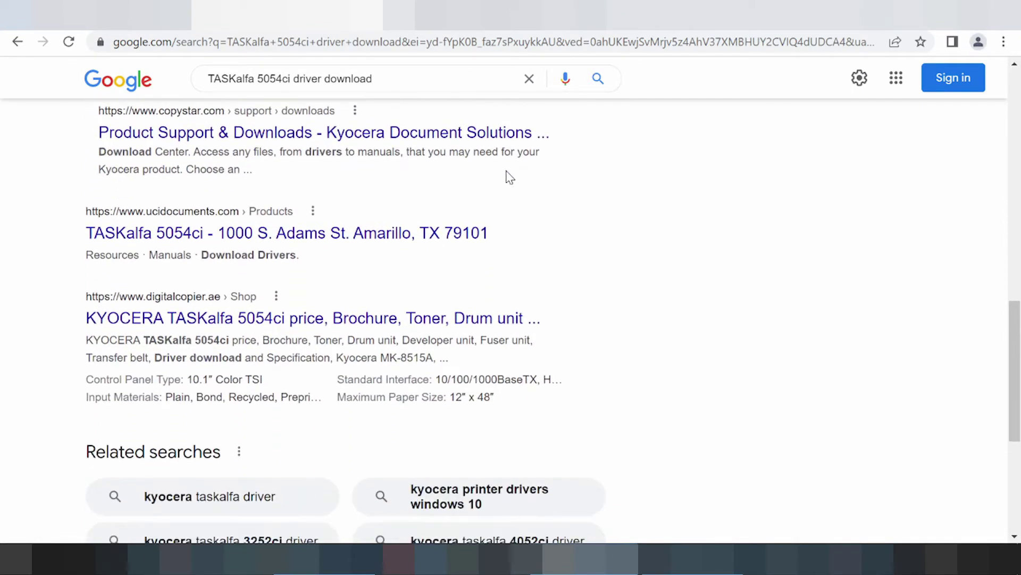
{"action": "scroll", "coordinate": [510, 175], "scroll_direction": "down", "scroll_amount": 5}
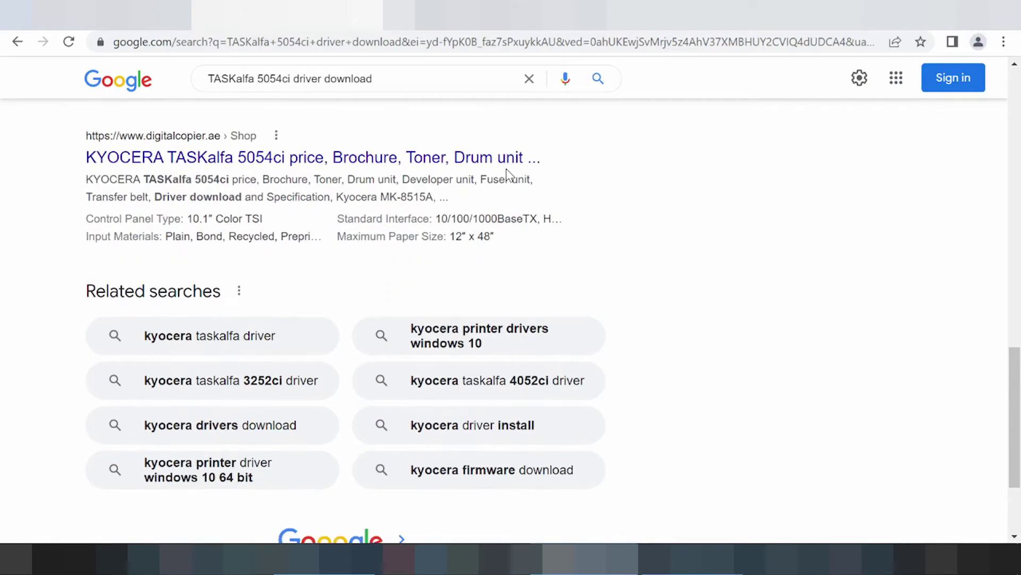
{"action": "scroll", "coordinate": [497, 191], "scroll_direction": "up", "scroll_amount": 5}
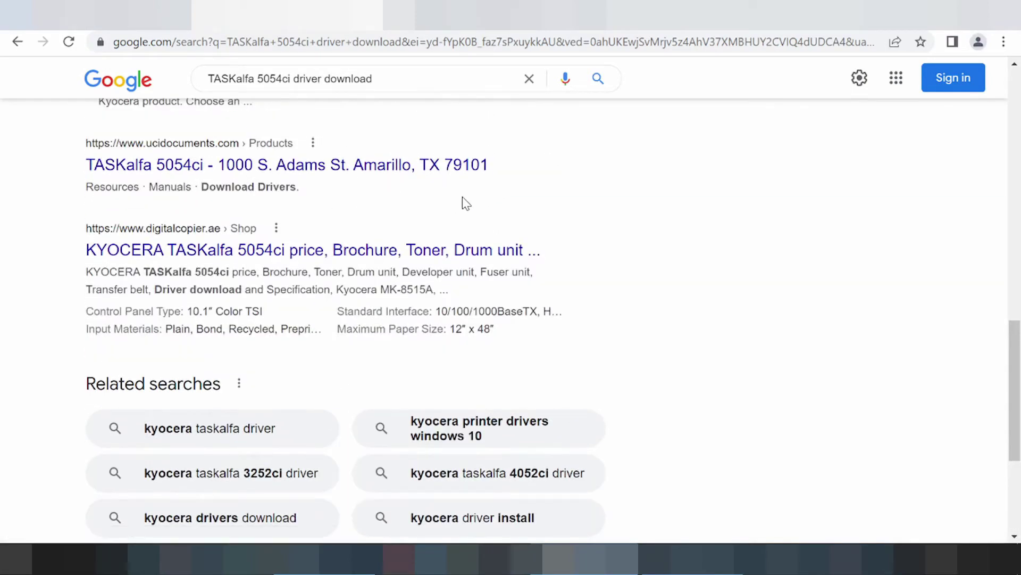
{"action": "scroll", "coordinate": [462, 196], "scroll_direction": "up", "scroll_amount": 4}
{"action": "scroll", "coordinate": [450, 207], "scroll_direction": "up", "scroll_amount": 6}
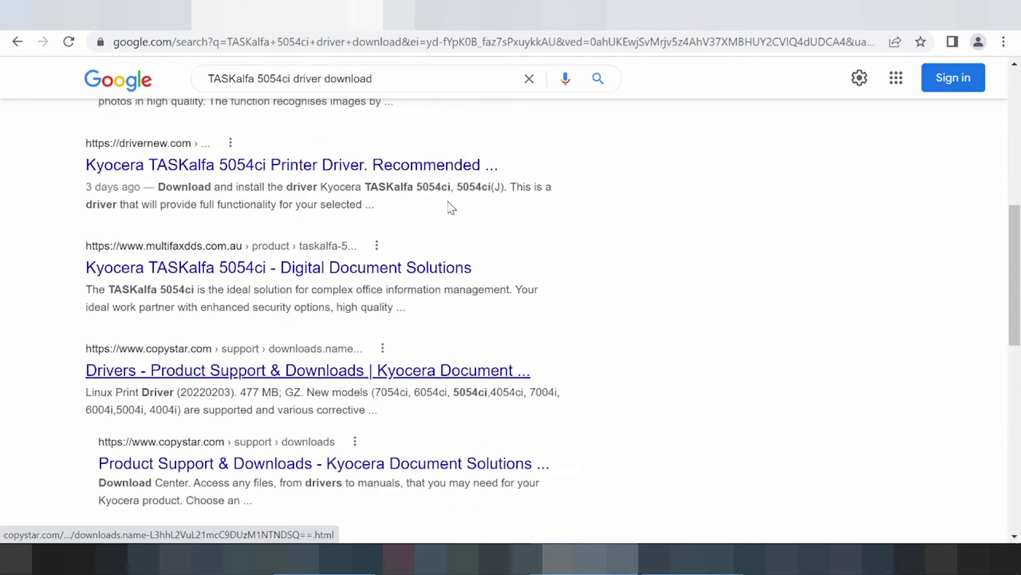
{"action": "scroll", "coordinate": [452, 208], "scroll_direction": "up", "scroll_amount": 3}
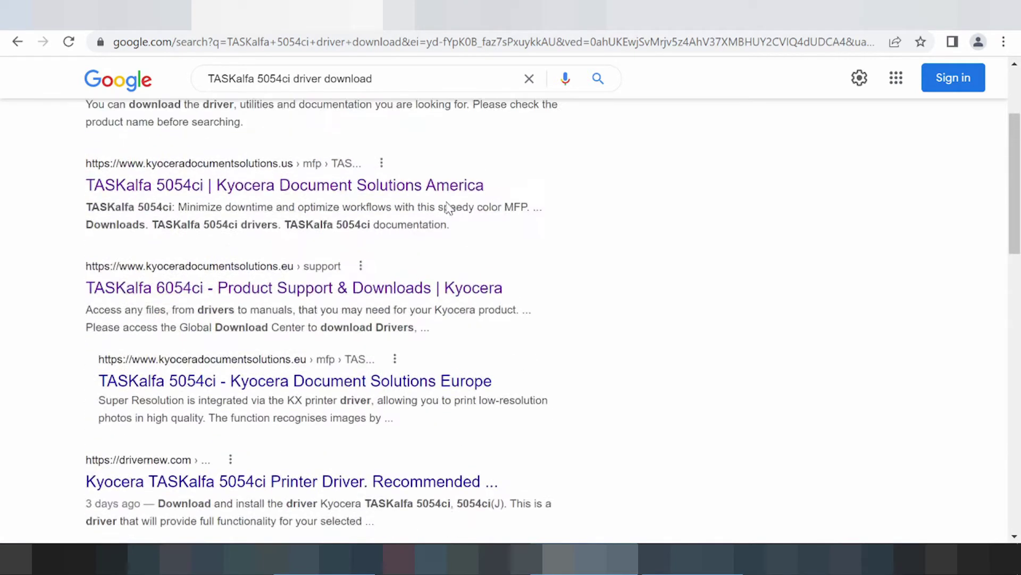
{"action": "left_click", "coordinate": [364, 190]}
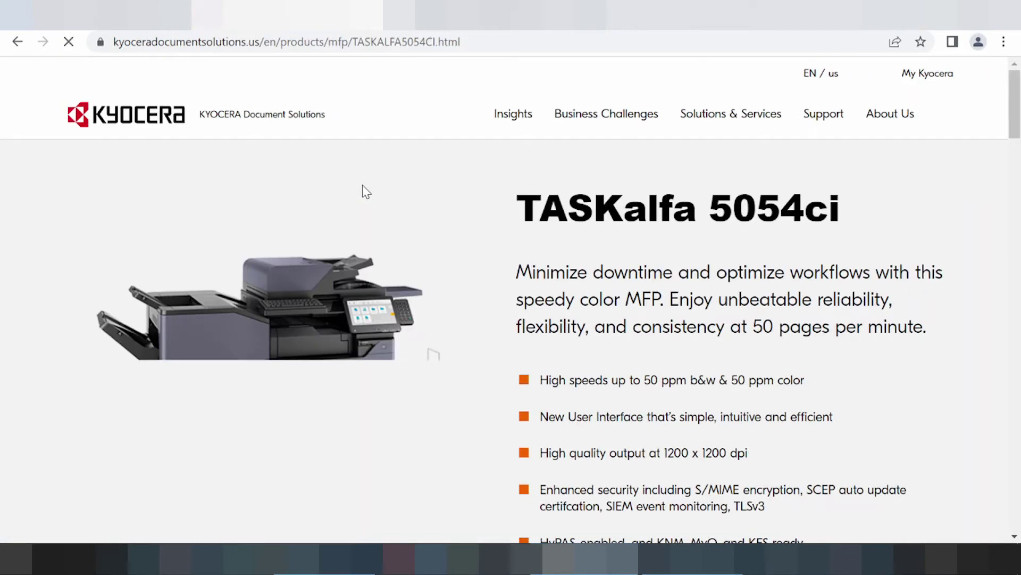
- Highlight the model name 5054ci in the product page heading
{"action": "scroll", "coordinate": [365, 185], "scroll_direction": "down", "scroll_amount": 1}
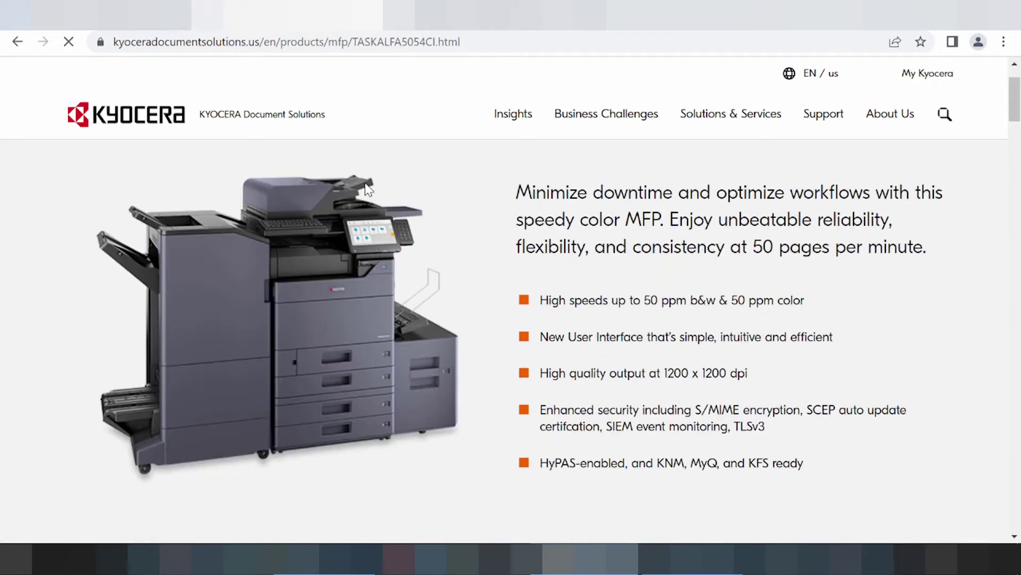
{"action": "scroll", "coordinate": [379, 196], "scroll_direction": "up", "scroll_amount": 1}
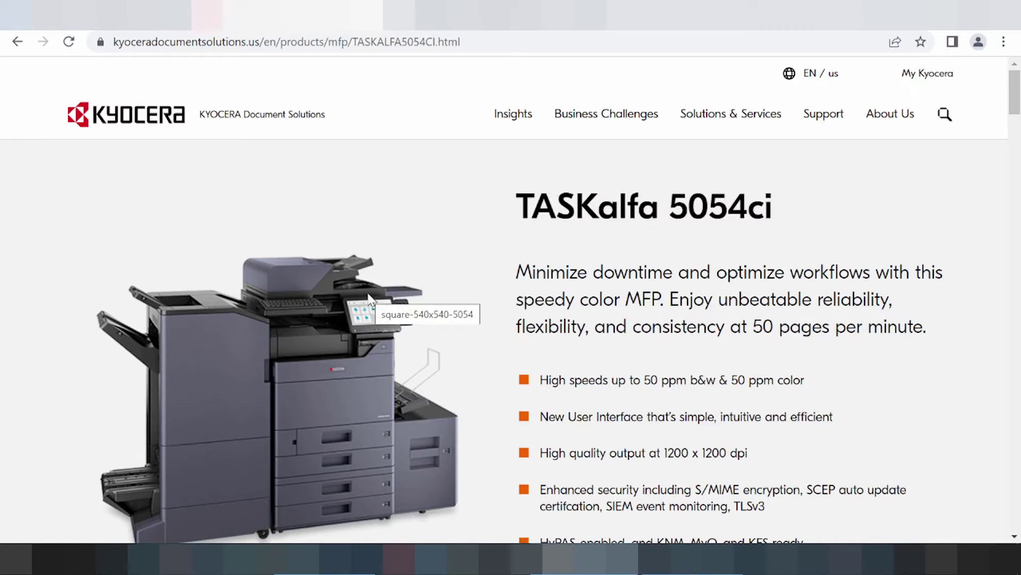
{"action": "left_click_drag", "start_coordinate": [669, 208], "coordinate": [846, 215]}
- Scroll past the specs and feature cards and highlight the Downloads heading
{"action": "scroll", "coordinate": [840, 254], "scroll_direction": "down", "scroll_amount": 2}
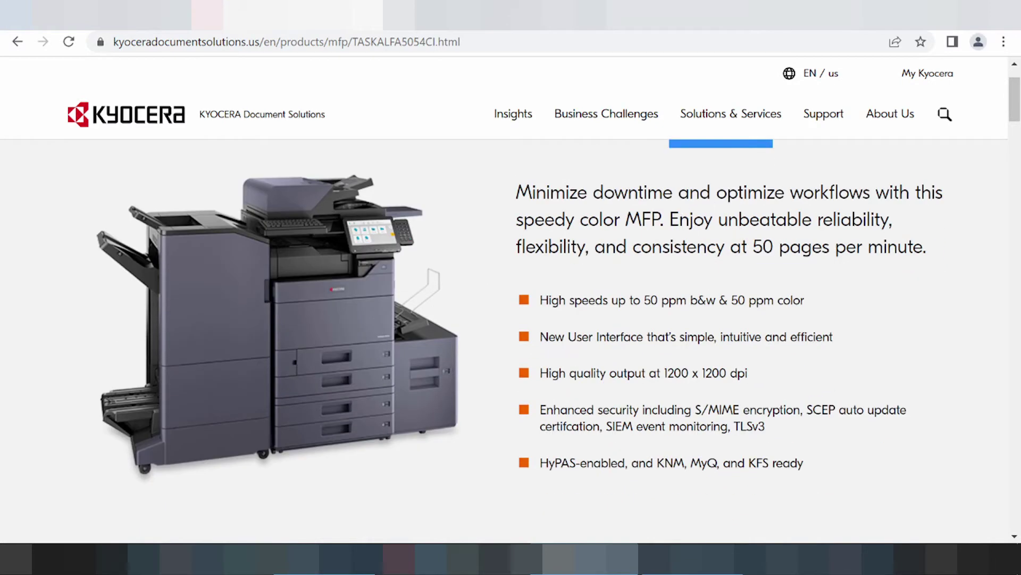
{"action": "scroll", "coordinate": [615, 208], "scroll_direction": "down", "scroll_amount": 5}
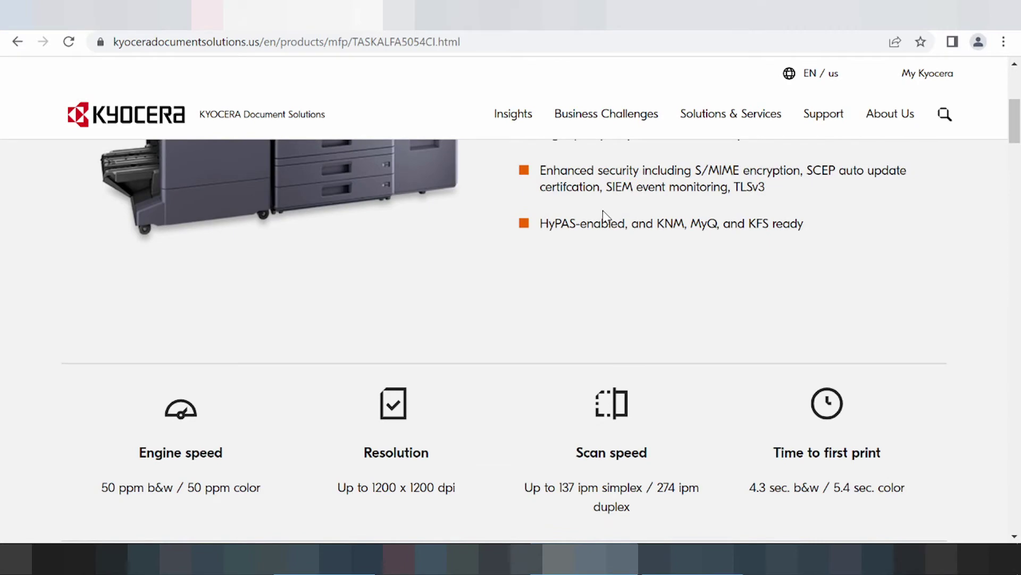
{"action": "scroll", "coordinate": [602, 209], "scroll_direction": "down", "scroll_amount": 2}
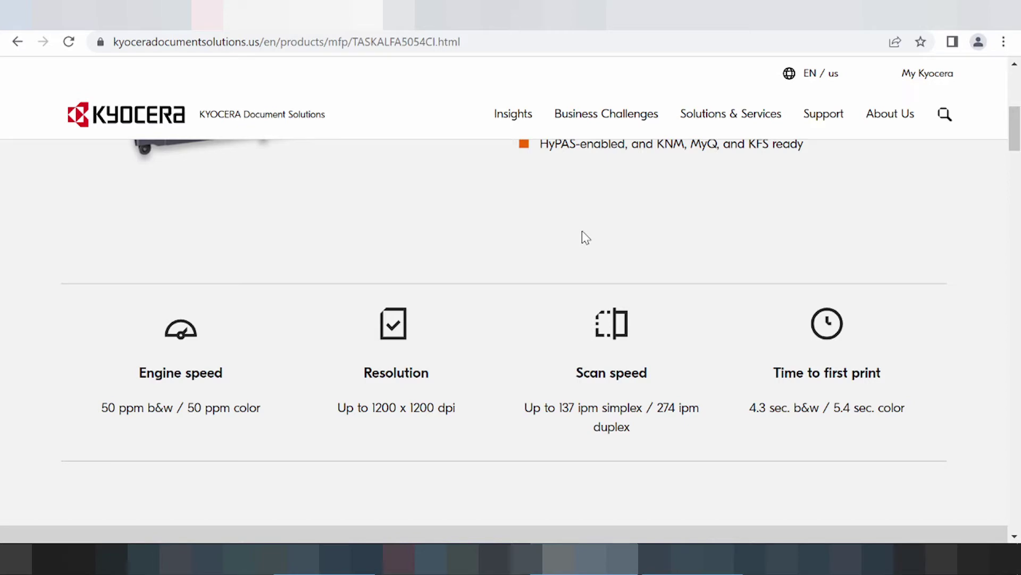
{"action": "scroll", "coordinate": [583, 234], "scroll_direction": "down", "scroll_amount": 5}
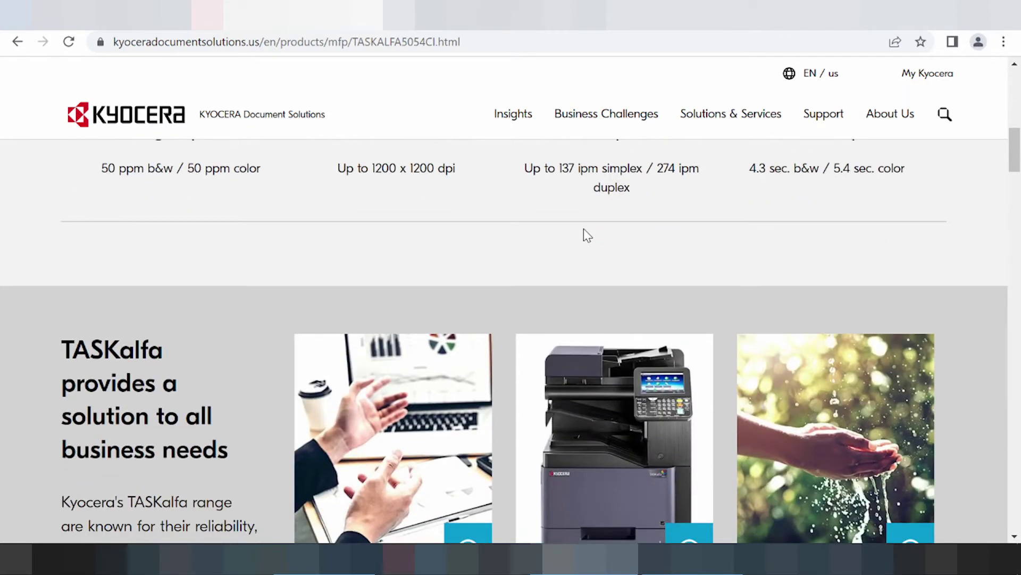
{"action": "scroll", "coordinate": [583, 229], "scroll_direction": "down", "scroll_amount": 4}
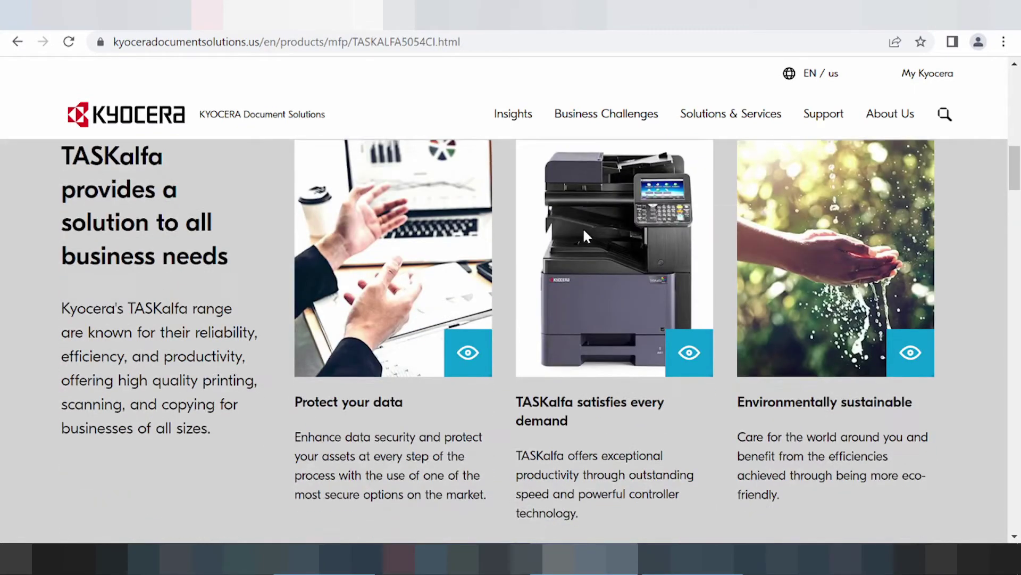
{"action": "scroll", "coordinate": [583, 230], "scroll_direction": "down", "scroll_amount": 6}
{"action": "scroll", "coordinate": [583, 230], "scroll_direction": "up", "scroll_amount": 6}
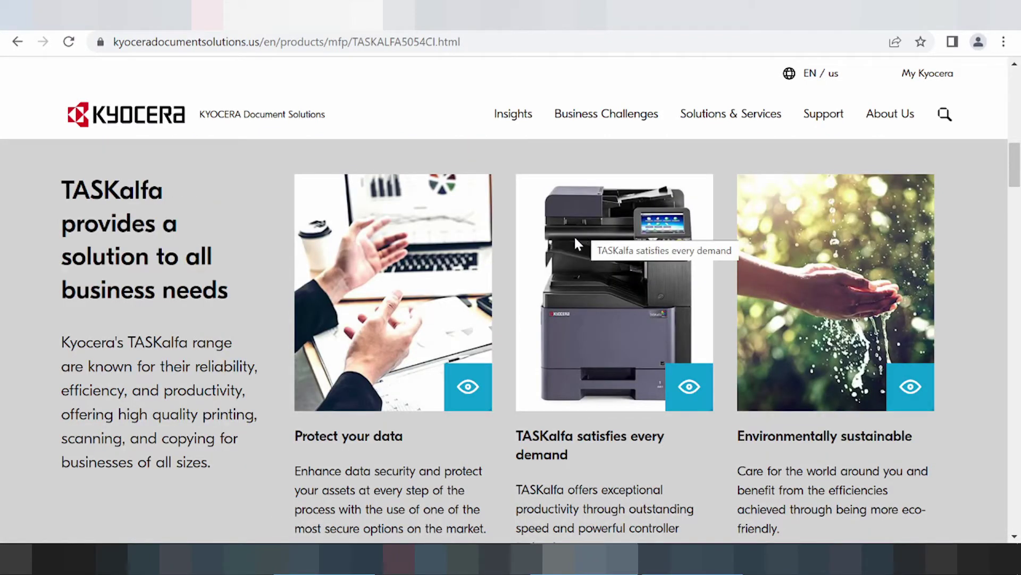
{"action": "scroll", "coordinate": [572, 235], "scroll_direction": "down", "scroll_amount": 5}
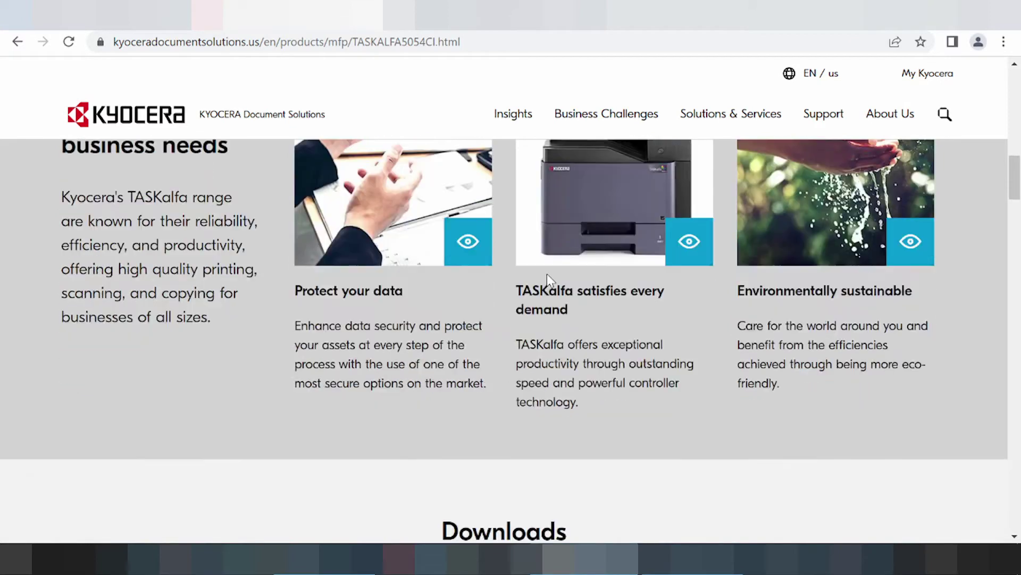
{"action": "scroll", "coordinate": [548, 274], "scroll_direction": "down", "scroll_amount": 2}
{"action": "scroll", "coordinate": [548, 279], "scroll_direction": "down", "scroll_amount": 3}
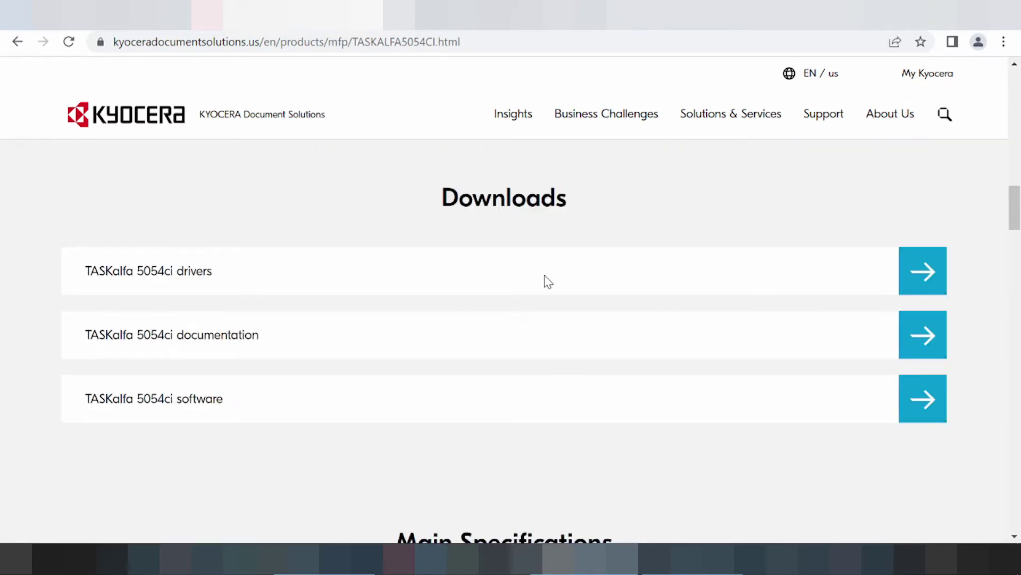
{"action": "left_click_drag", "start_coordinate": [439, 198], "coordinate": [575, 211]}
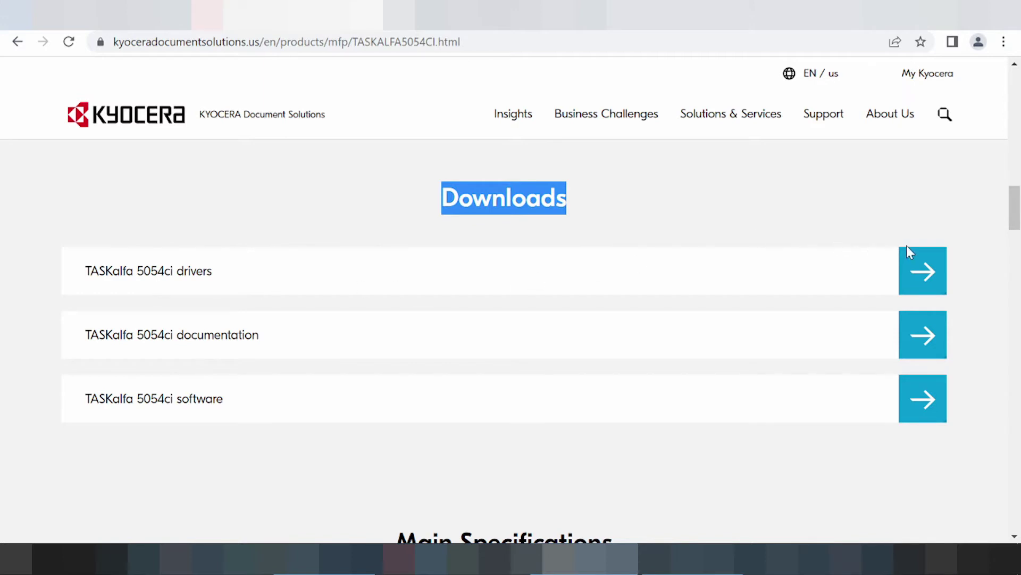
- Open the TASKalfa 5054ci drivers and change the operating-system filter to list all systems
{"action": "left_click", "coordinate": [911, 271]}
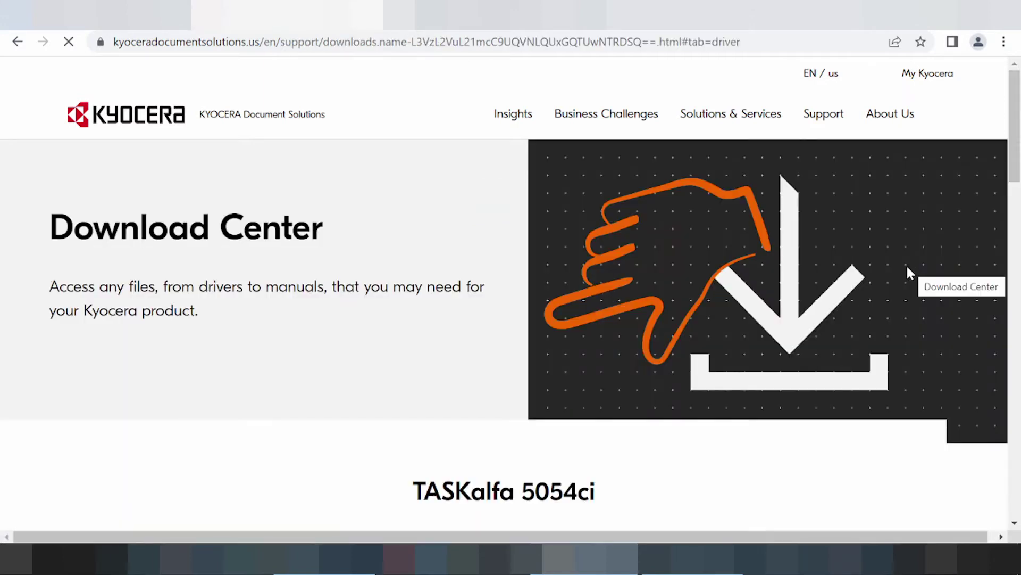
{"action": "scroll", "coordinate": [361, 261], "scroll_direction": "down", "scroll_amount": 5}
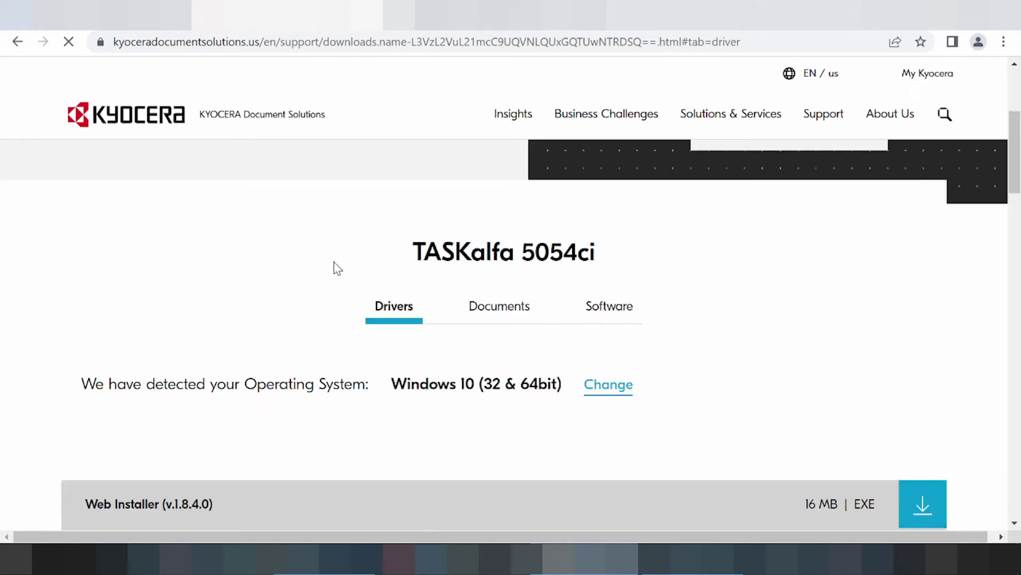
{"action": "scroll", "coordinate": [336, 267], "scroll_direction": "down", "scroll_amount": 3}
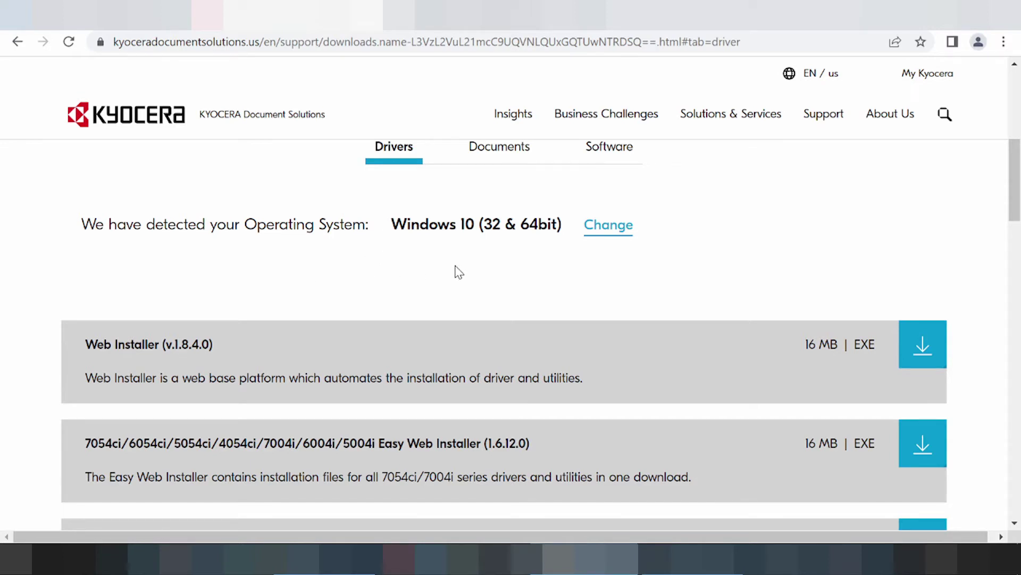
{"action": "left_click", "coordinate": [605, 229]}
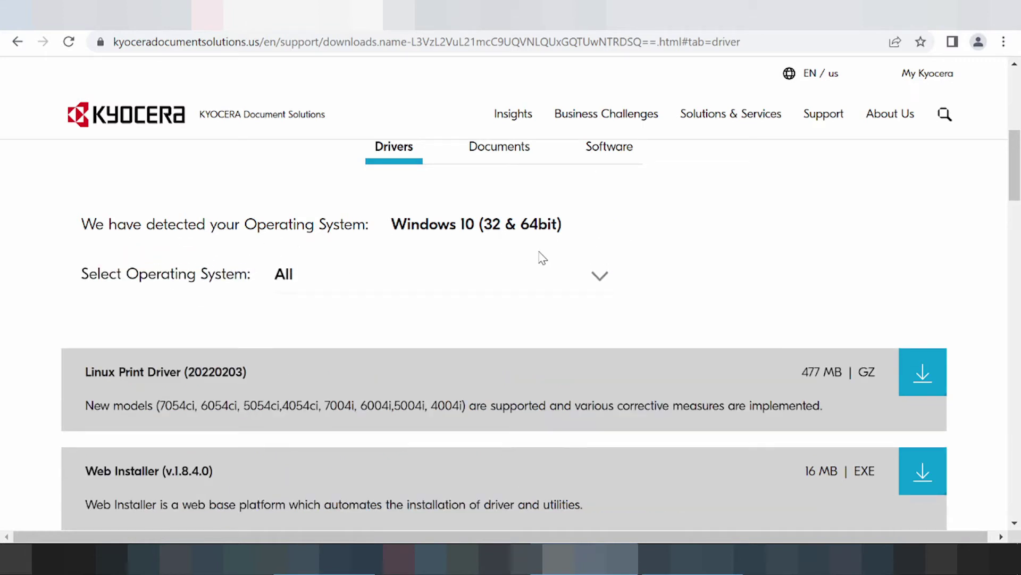
{"action": "left_click", "coordinate": [560, 279]}
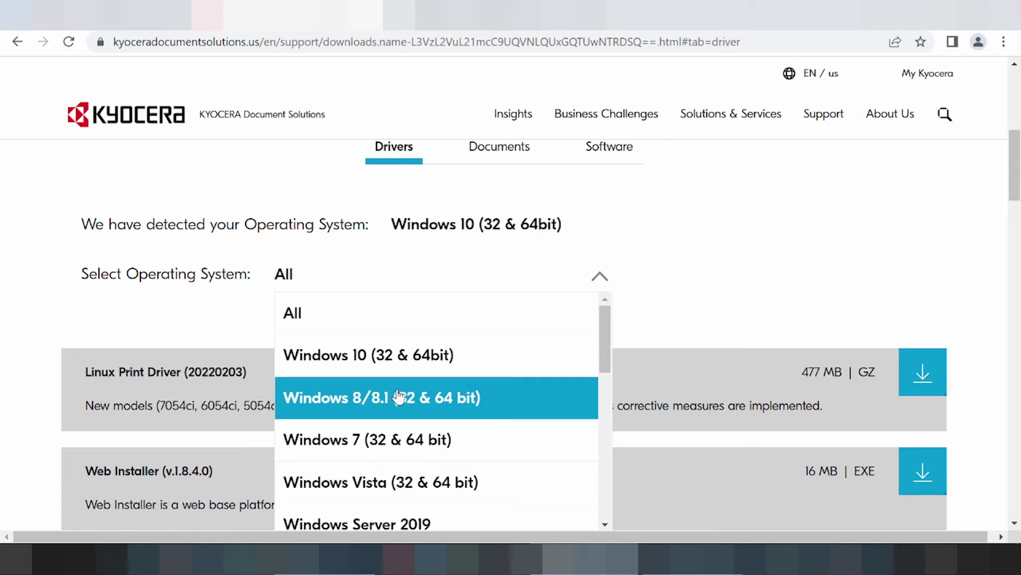
{"action": "scroll", "coordinate": [386, 406], "scroll_direction": "down", "scroll_amount": 2}
{"action": "scroll", "coordinate": [393, 409], "scroll_direction": "down", "scroll_amount": 2}
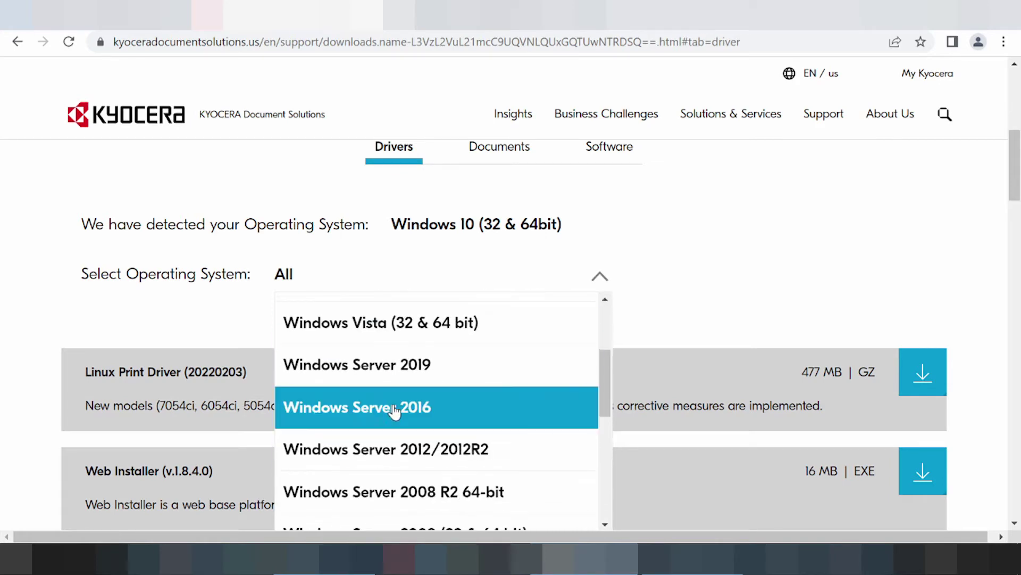
{"action": "scroll", "coordinate": [404, 372], "scroll_direction": "down", "scroll_amount": 2}
{"action": "scroll", "coordinate": [373, 372], "scroll_direction": "down", "scroll_amount": 2}
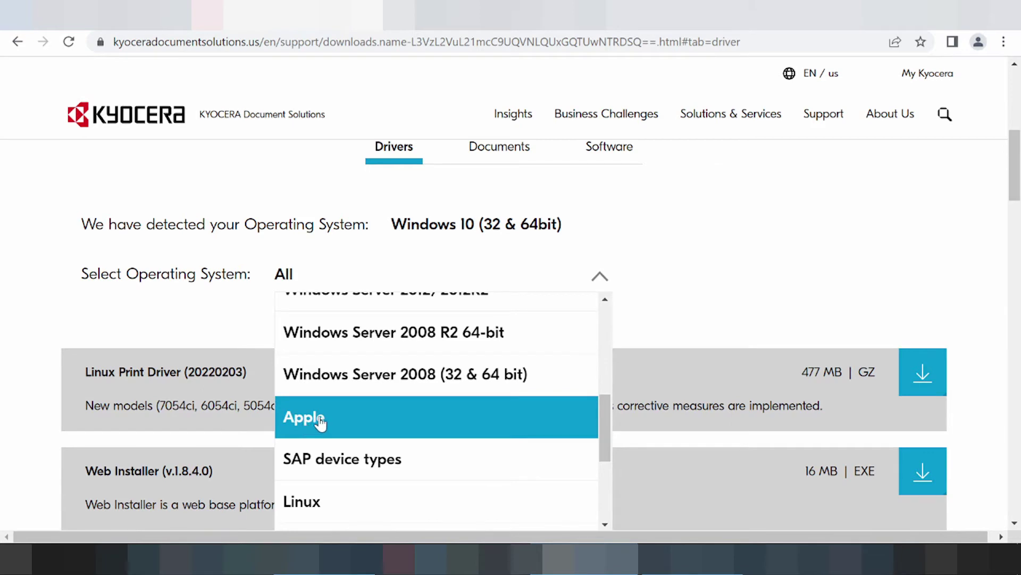
{"action": "scroll", "coordinate": [323, 417], "scroll_direction": "down", "scroll_amount": 2}
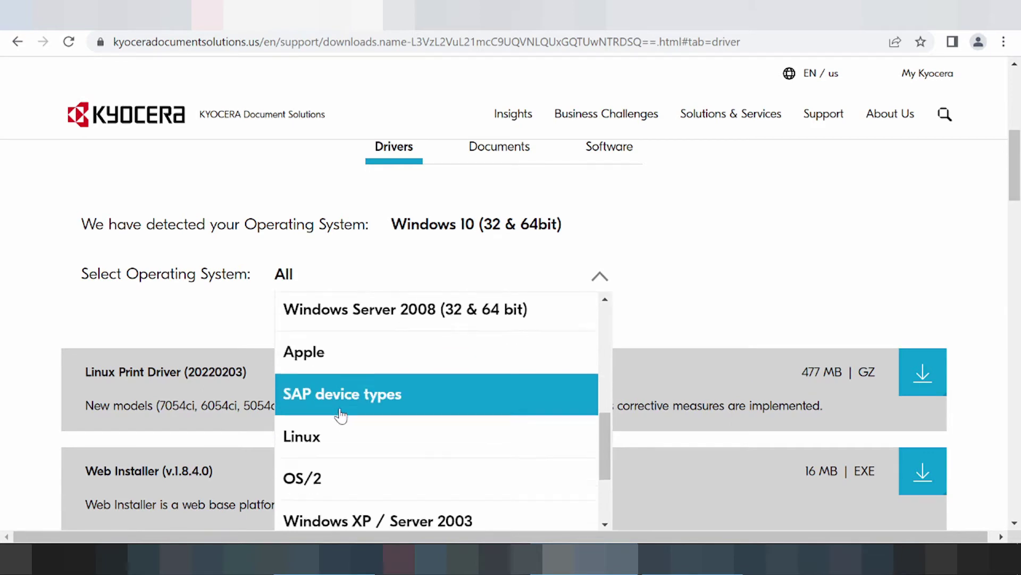
- Filter the driver list to Apple and review the Mac drivers, led by Mac Print Driver
{"action": "left_click", "coordinate": [323, 346]}
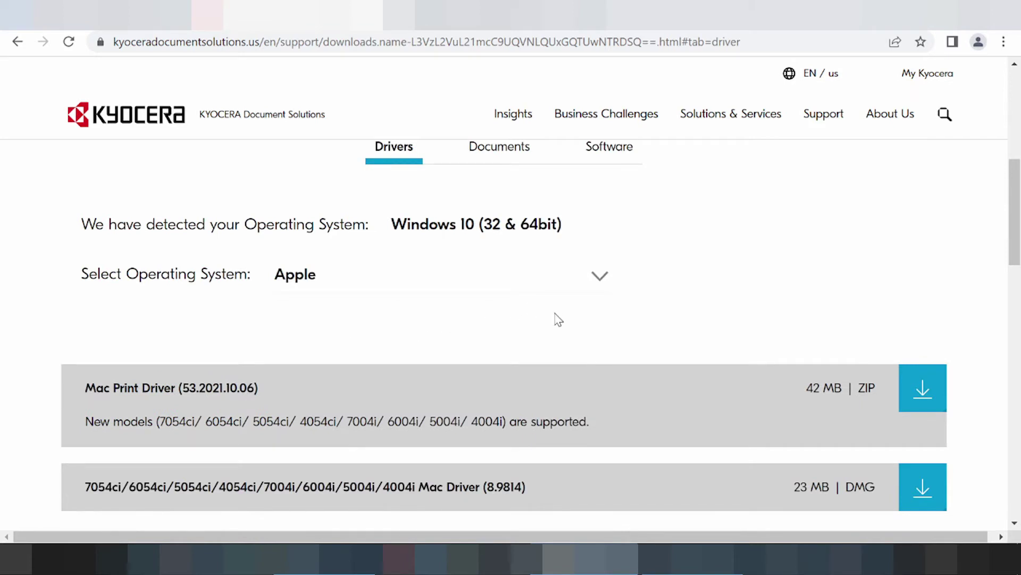
{"action": "scroll", "coordinate": [556, 320], "scroll_direction": "down", "scroll_amount": 1}
{"action": "scroll", "coordinate": [566, 314], "scroll_direction": "up", "scroll_amount": 1}
{"action": "scroll", "coordinate": [555, 295], "scroll_direction": "up", "scroll_amount": 1}
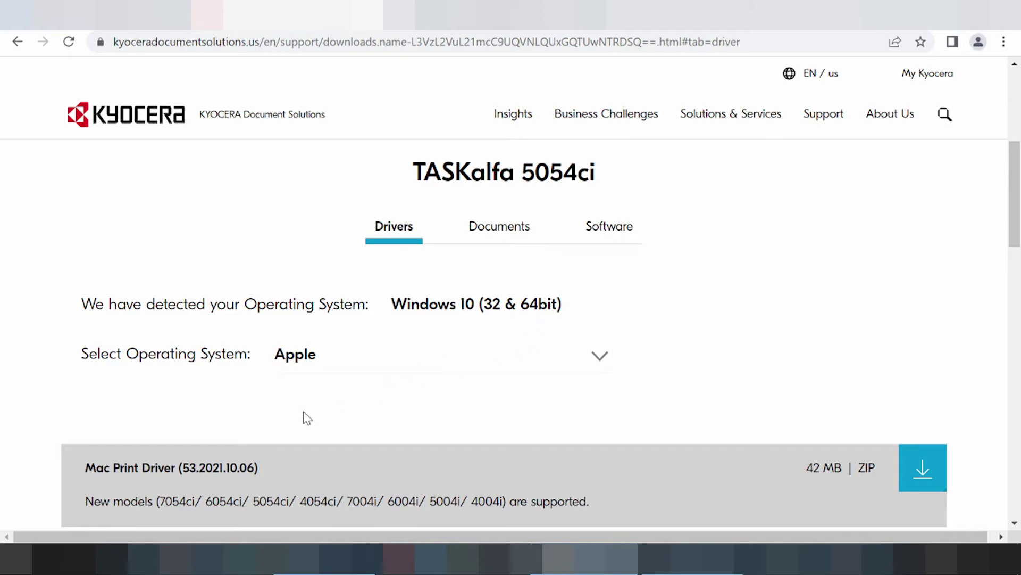
{"action": "scroll", "coordinate": [250, 447], "scroll_direction": "down", "scroll_amount": 1}
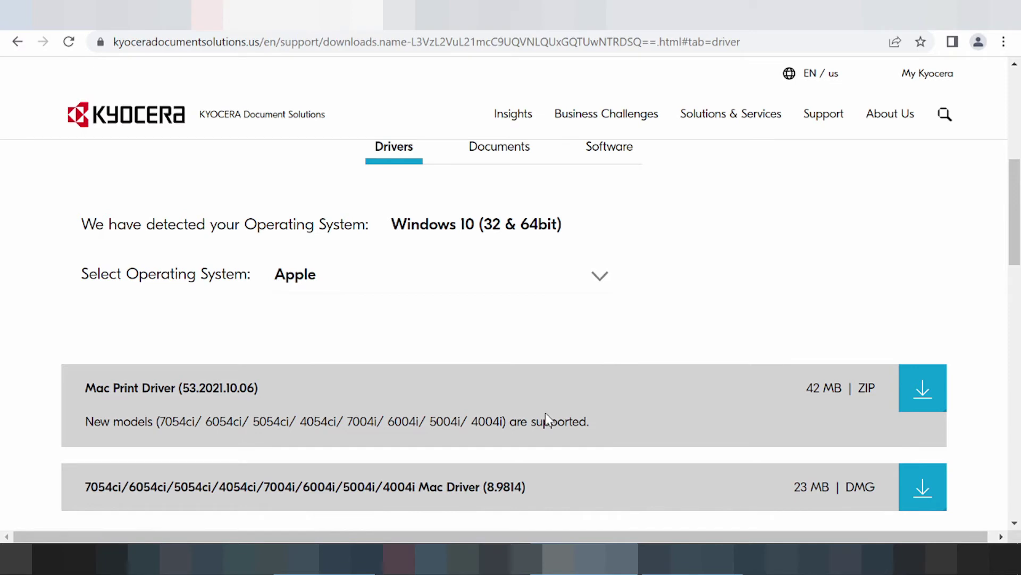
- Filter the drivers to Linux and highlight part of the Linux Print Driver title
{"action": "left_click", "coordinate": [571, 285]}
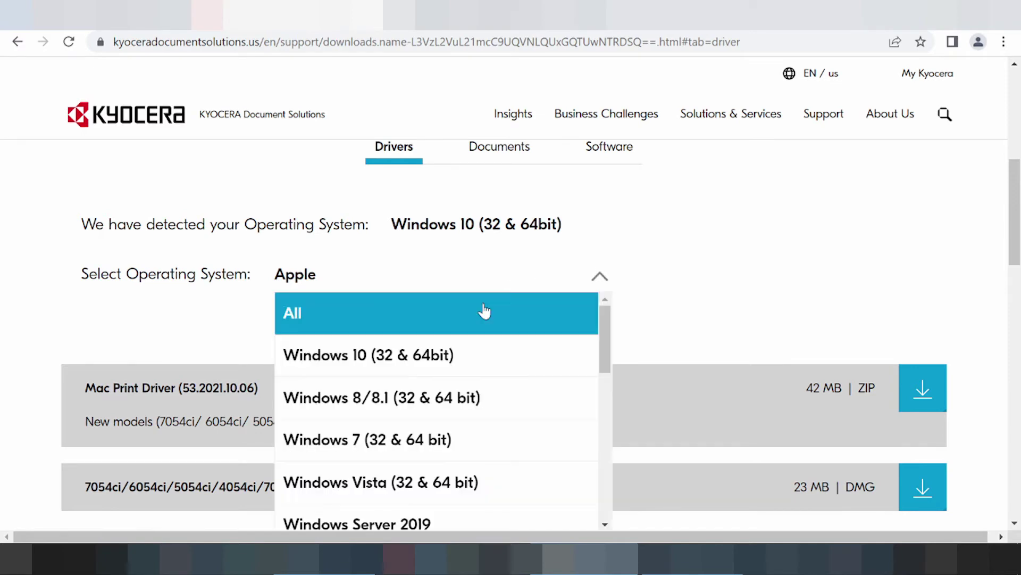
{"action": "scroll", "coordinate": [484, 310], "scroll_direction": "down", "scroll_amount": 5}
{"action": "scroll", "coordinate": [405, 356], "scroll_direction": "down", "scroll_amount": 2}
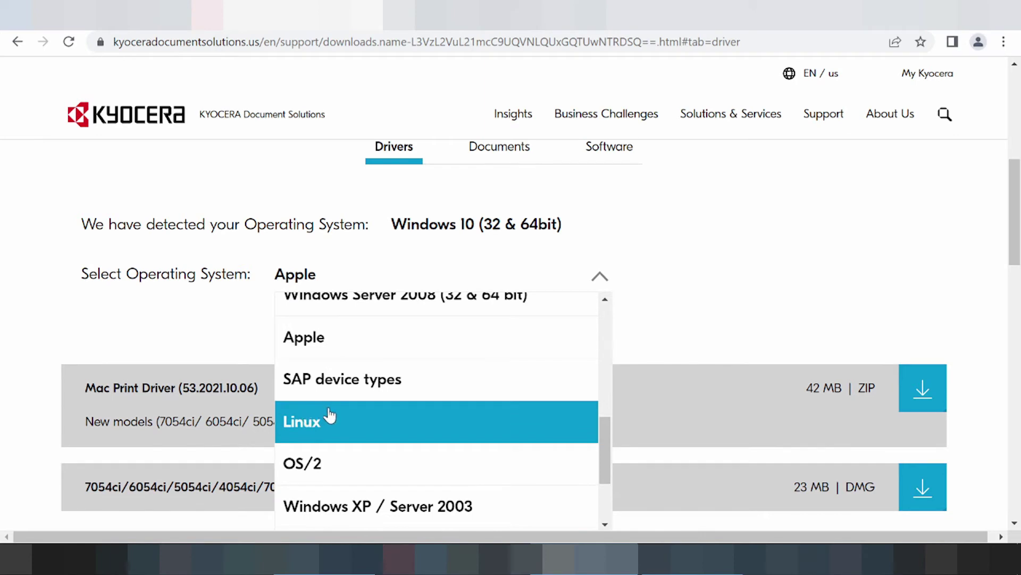
{"action": "left_click", "coordinate": [335, 420]}
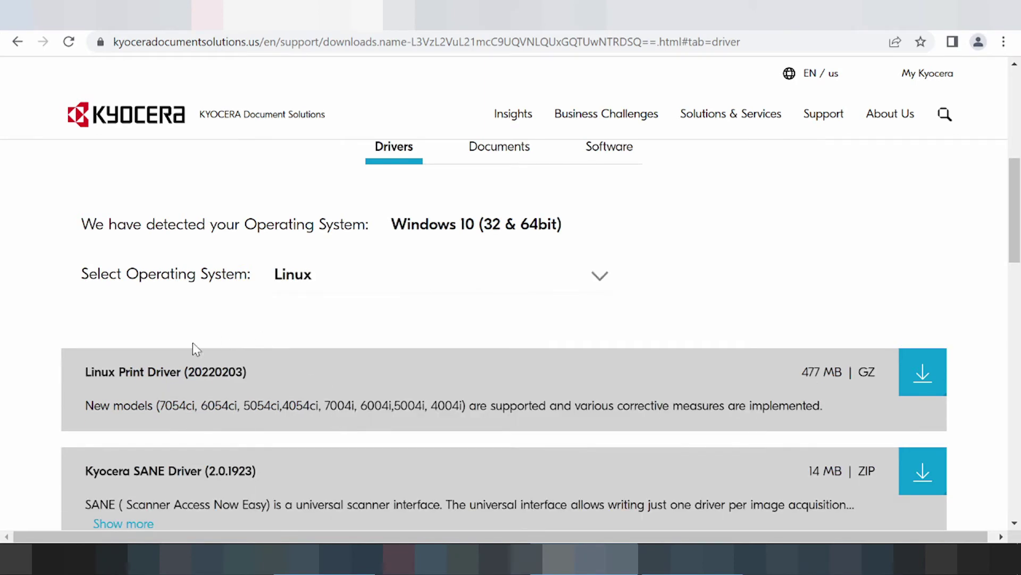
{"action": "left_click_drag", "start_coordinate": [79, 372], "coordinate": [163, 373]}
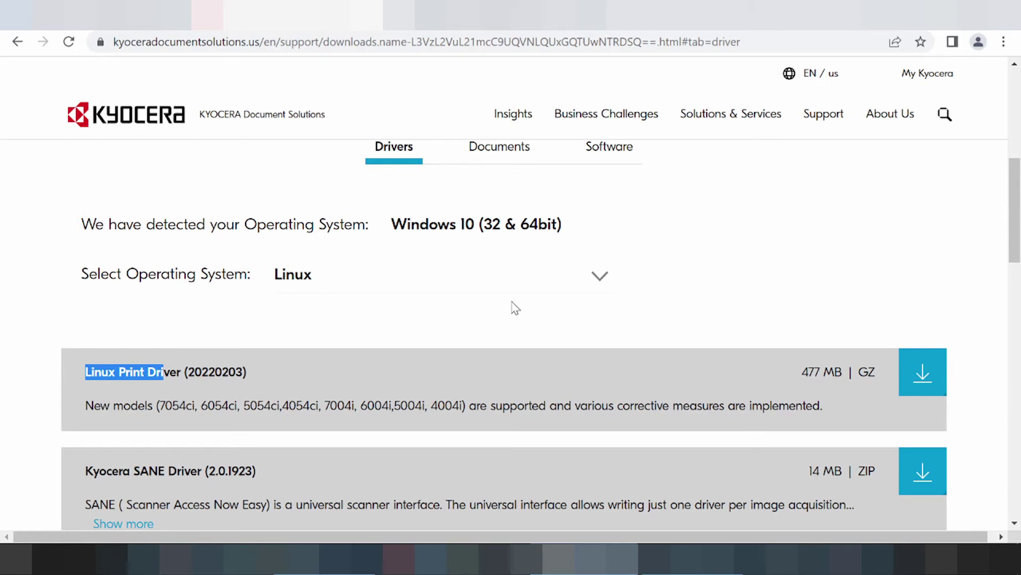
- Switch the filter to Windows 11 to reveal the Web Installer, then show the Software downloads
{"action": "left_click", "coordinate": [569, 279]}
{"action": "scroll", "coordinate": [494, 316], "scroll_direction": "down", "scroll_amount": 5}
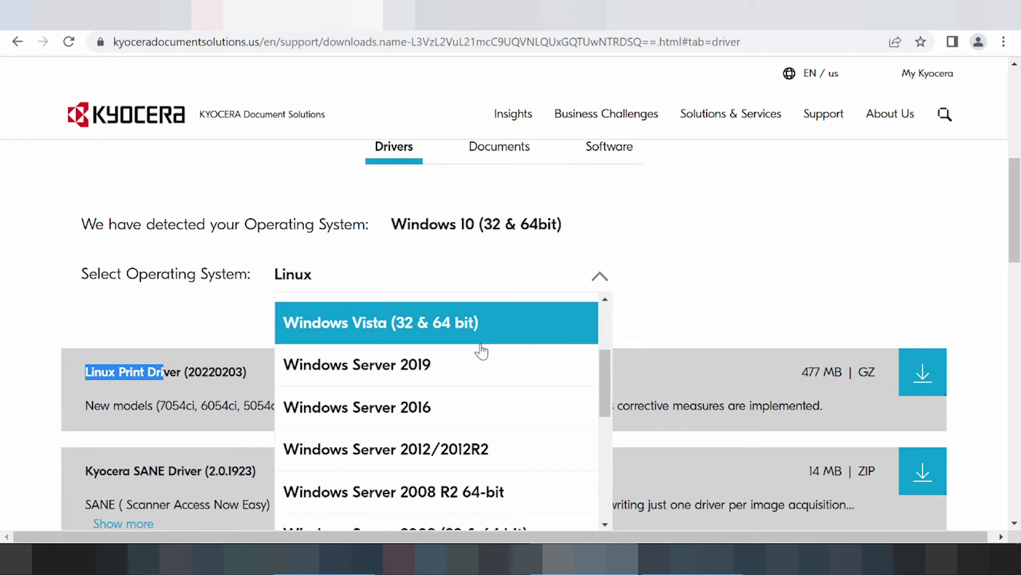
{"action": "scroll", "coordinate": [460, 363], "scroll_direction": "down", "scroll_amount": 5}
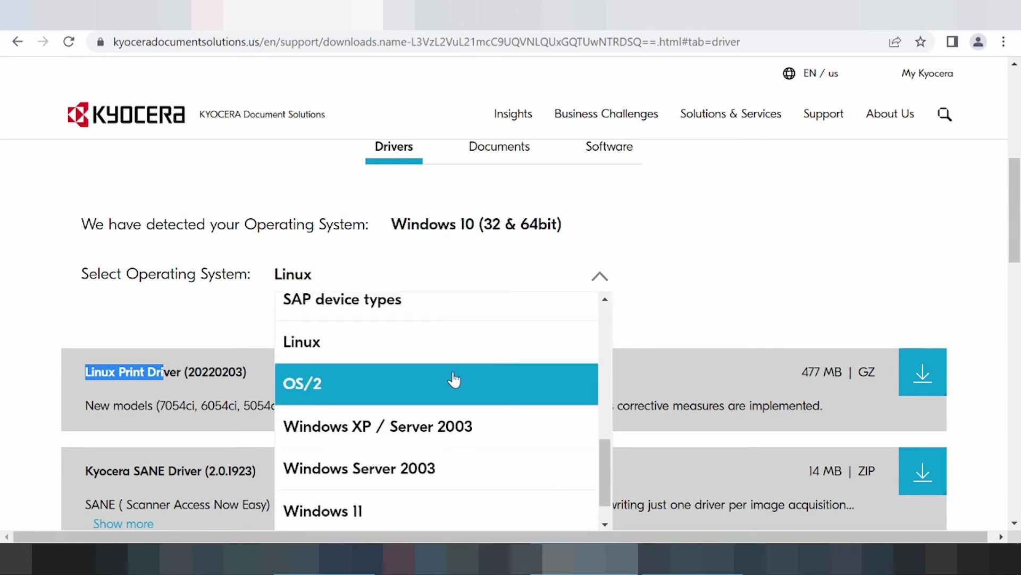
{"action": "scroll", "coordinate": [383, 478], "scroll_direction": "down", "scroll_amount": 1}
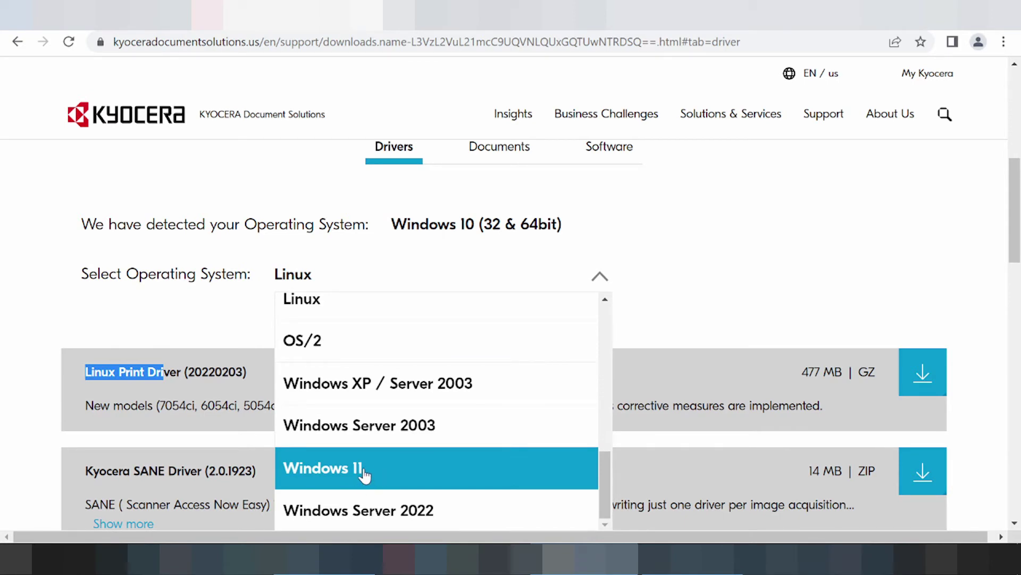
{"action": "left_click", "coordinate": [376, 471]}
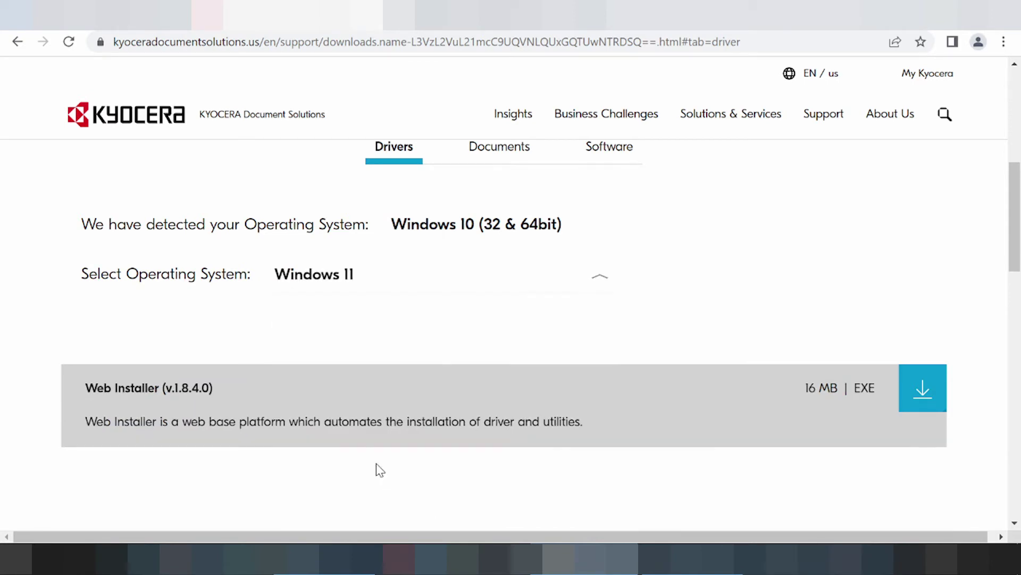
{"action": "scroll", "coordinate": [675, 356], "scroll_direction": "up", "scroll_amount": 3}
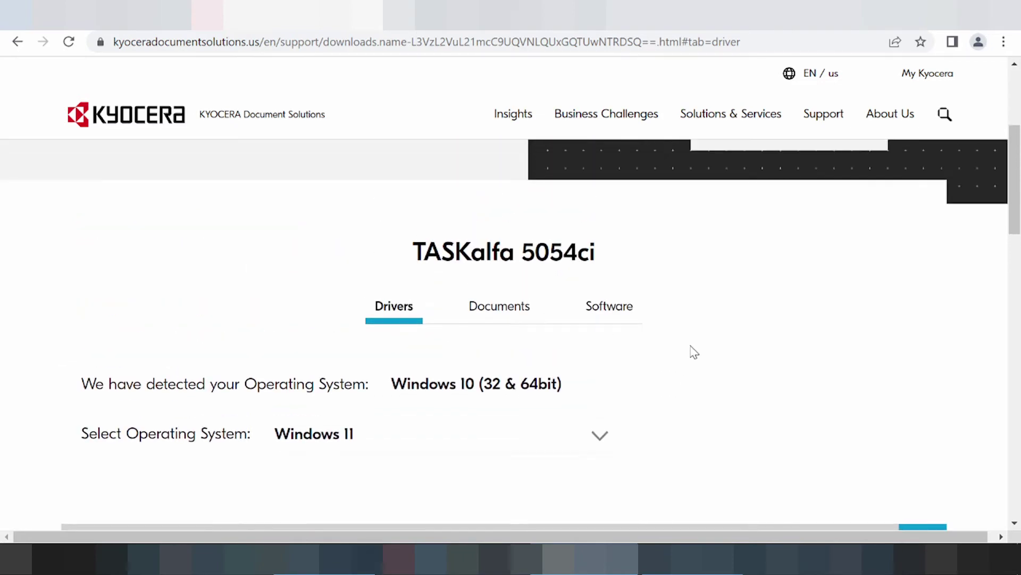
{"action": "scroll", "coordinate": [711, 333], "scroll_direction": "down", "scroll_amount": 3}
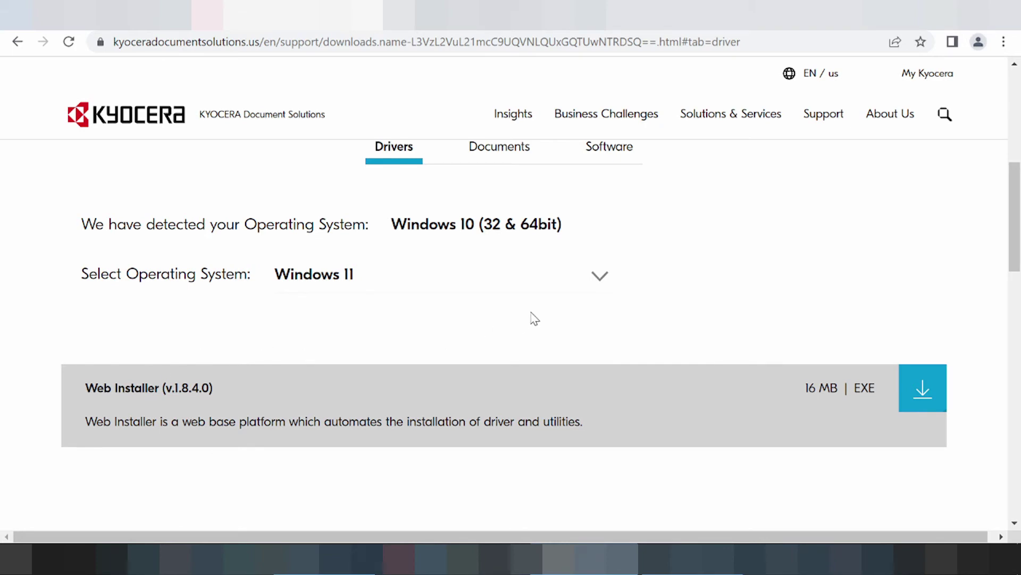
{"action": "scroll", "coordinate": [532, 317], "scroll_direction": "up", "scroll_amount": 2}
{"action": "left_click", "coordinate": [611, 234]}
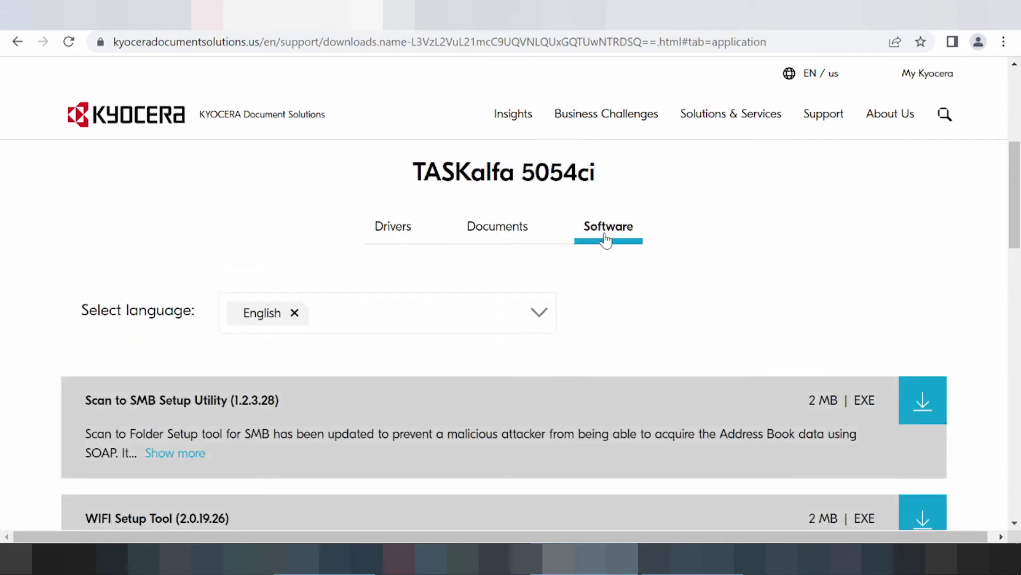
- Download WIFI Setup Tool (2.0.19.26) and return to the Windows 11 Drivers list
{"action": "scroll", "coordinate": [601, 237], "scroll_direction": "down", "scroll_amount": 1}
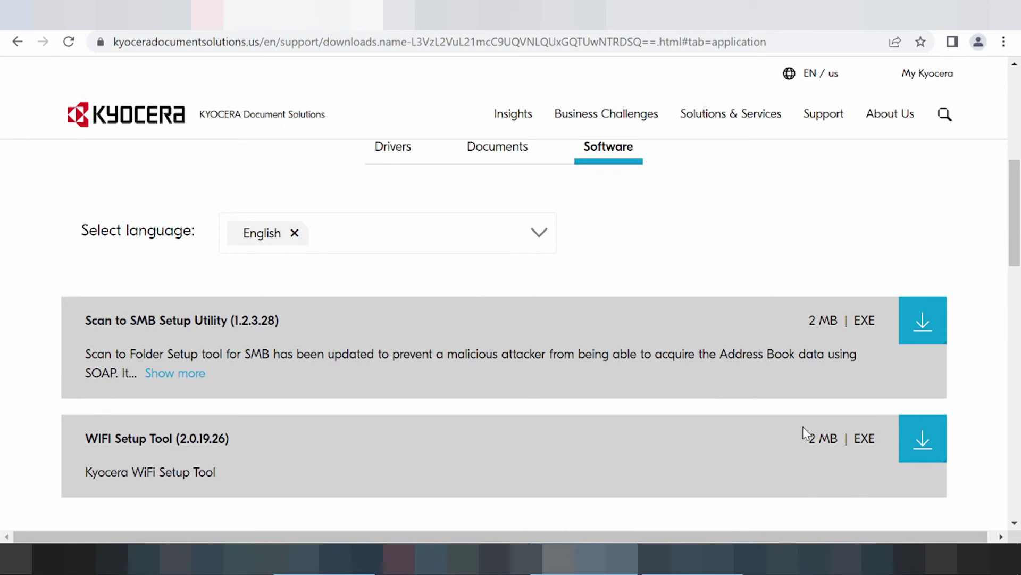
{"action": "left_click", "coordinate": [908, 457]}
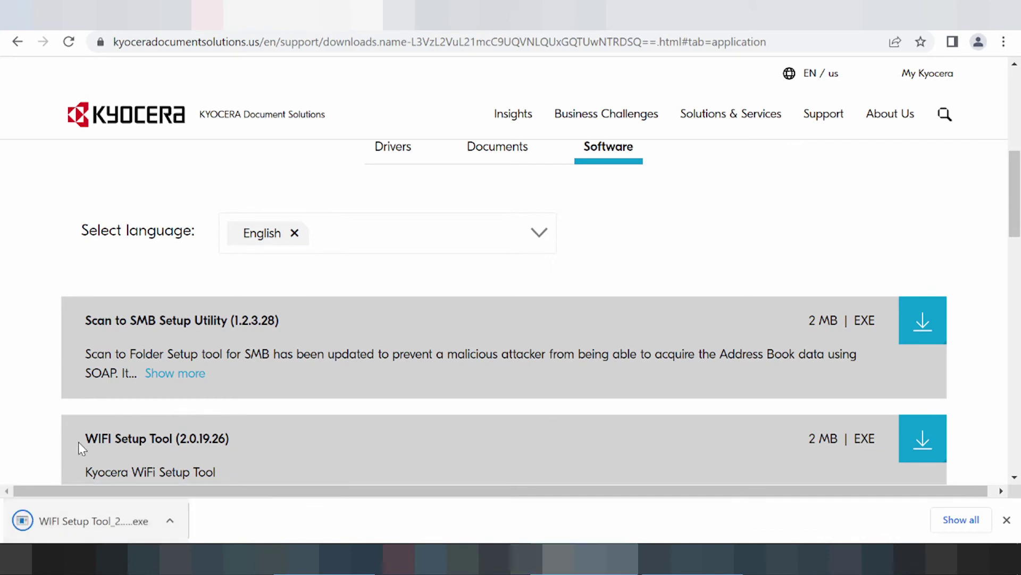
{"action": "left_click", "coordinate": [380, 160]}
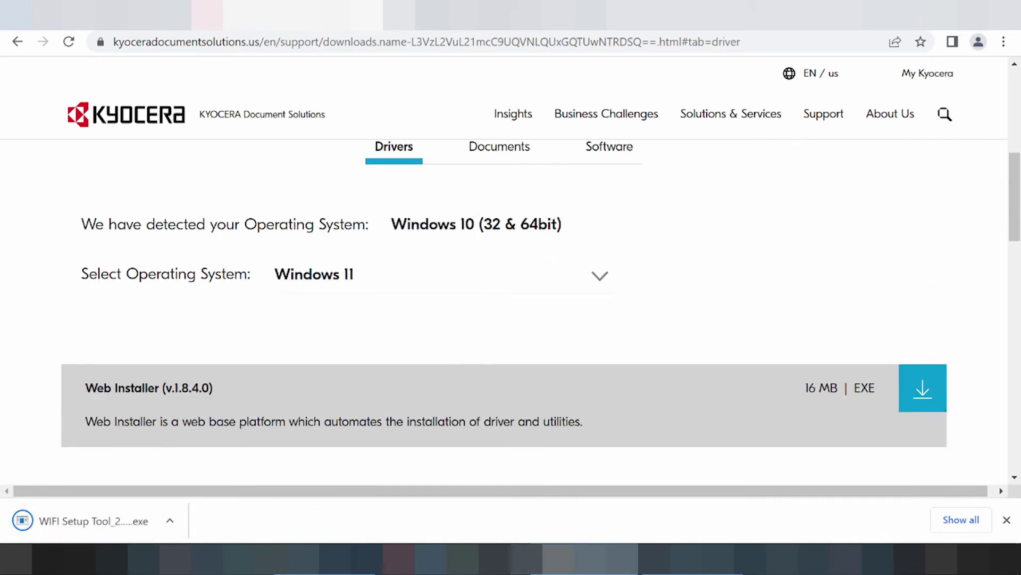
- Download the Web Installer (v.1.8.4.0) from the Windows 11 driver list
{"action": "left_click", "coordinate": [924, 395]}
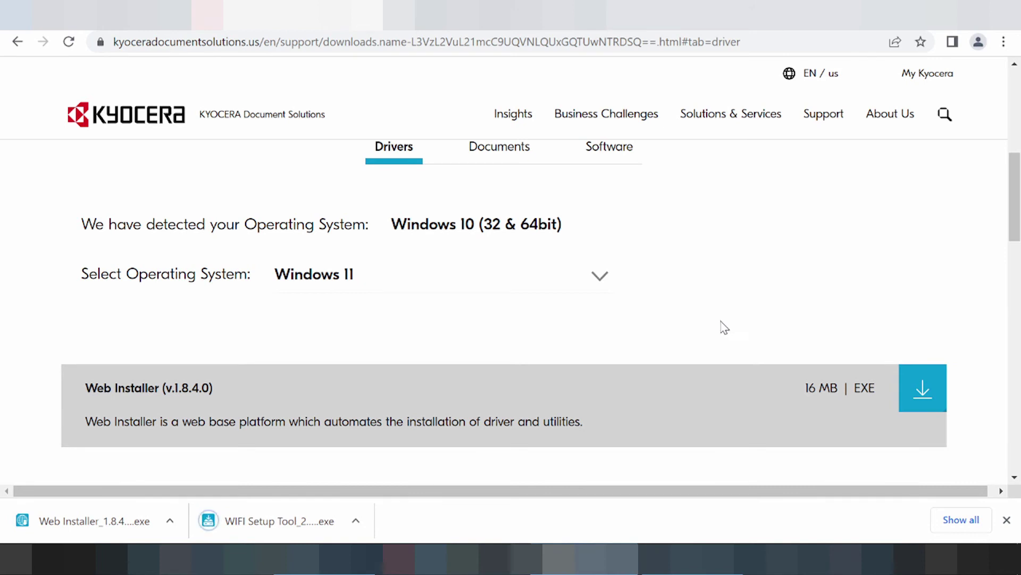
{"action": "left_click", "coordinate": [171, 524]}
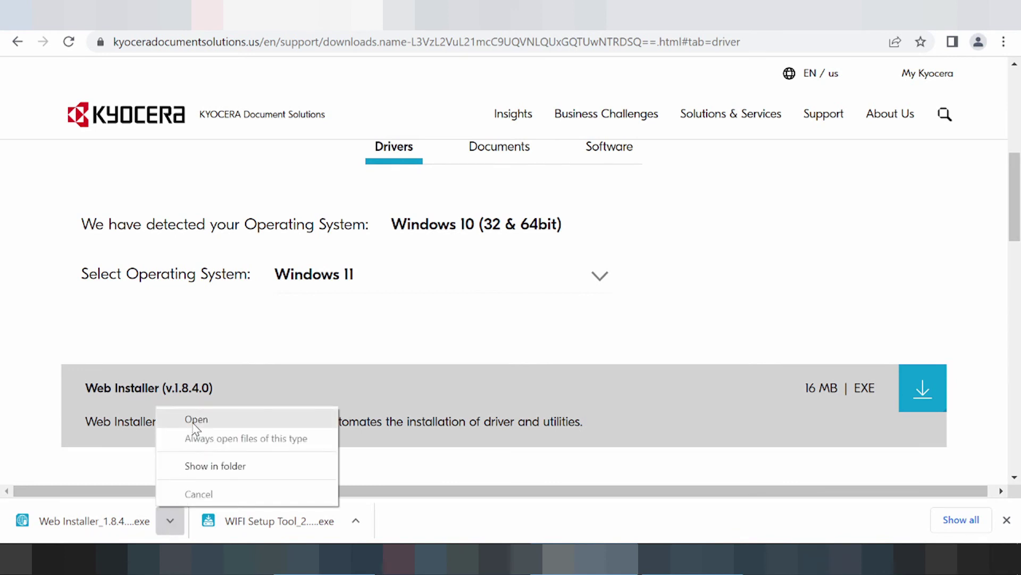
{"action": "left_click", "coordinate": [358, 525]}
{"action": "left_click", "coordinate": [355, 520]}
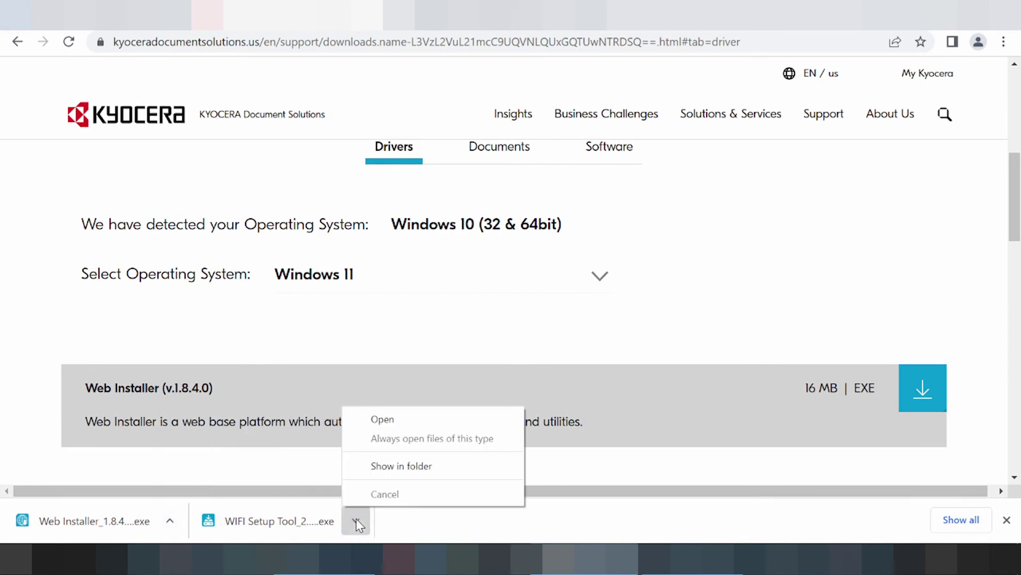
{"action": "left_click", "coordinate": [163, 515]}
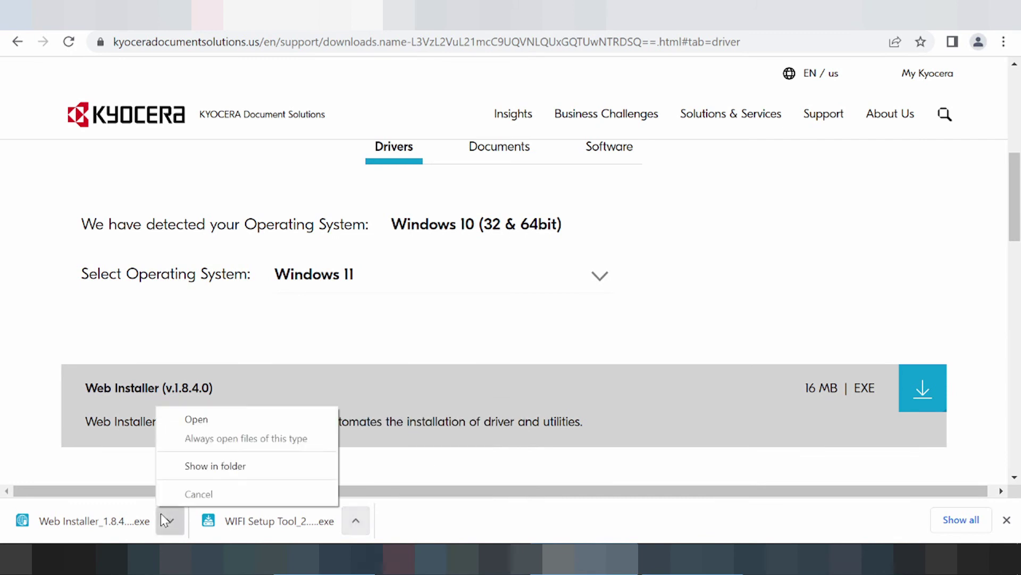
{"action": "left_click_drag", "start_coordinate": [95, 462], "coordinate": [91, 449]}
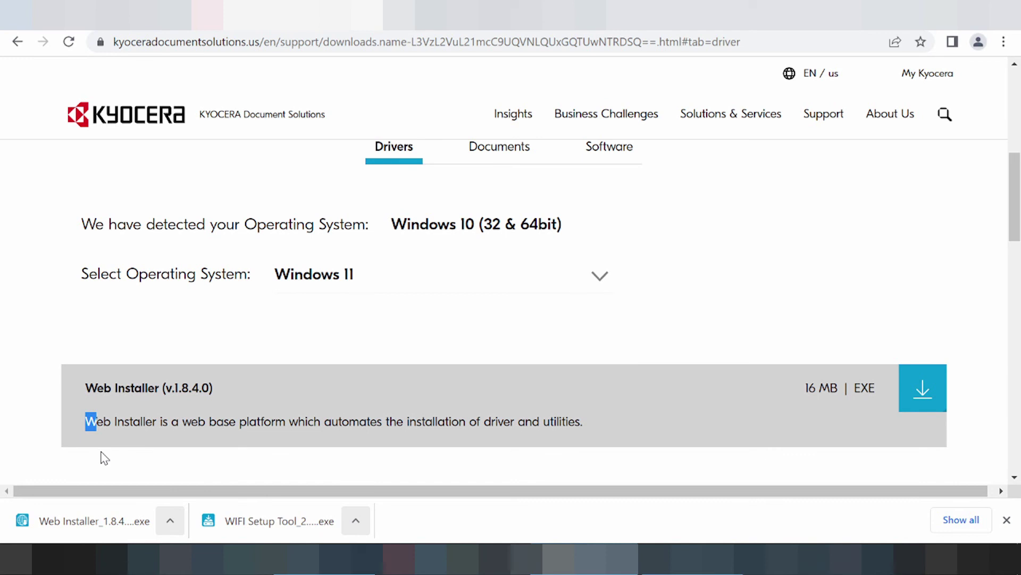
{"action": "scroll", "coordinate": [161, 325], "scroll_direction": "up", "scroll_amount": 5}
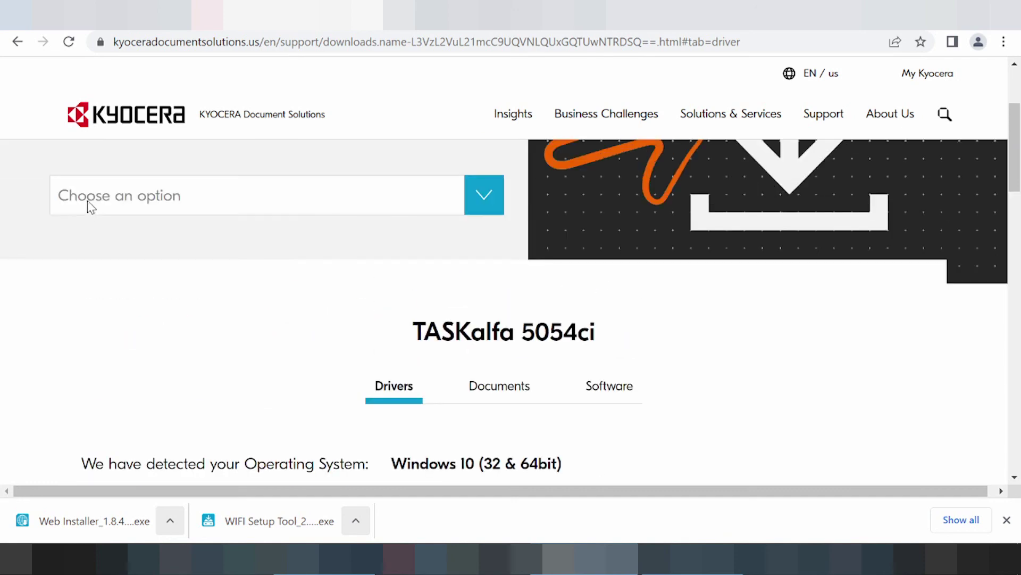
- Go back three pages to the Kyocera TASKalfa 5054ci product overview page
{"action": "left_click", "coordinate": [14, 42]}
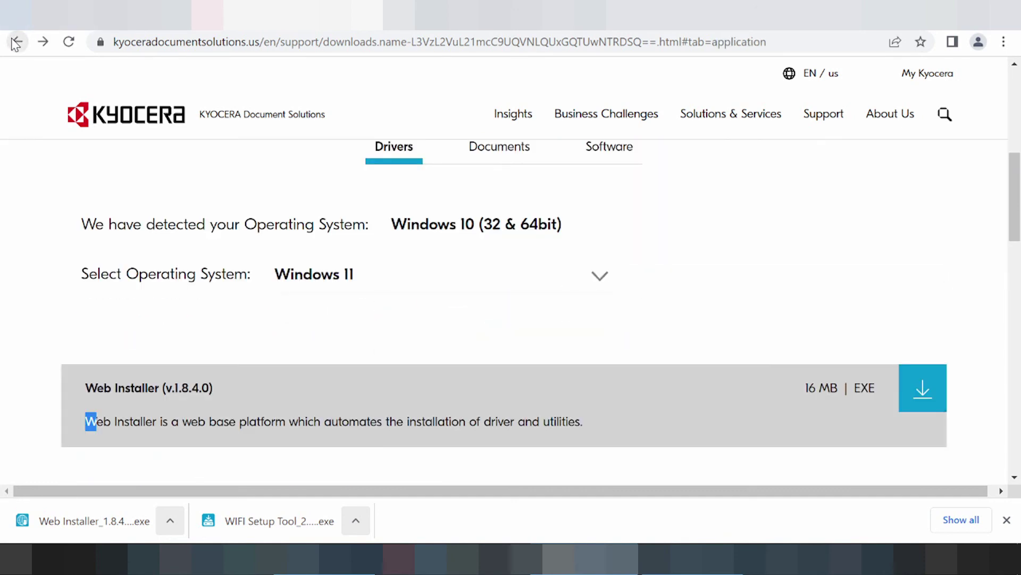
{"action": "left_click", "coordinate": [16, 43]}
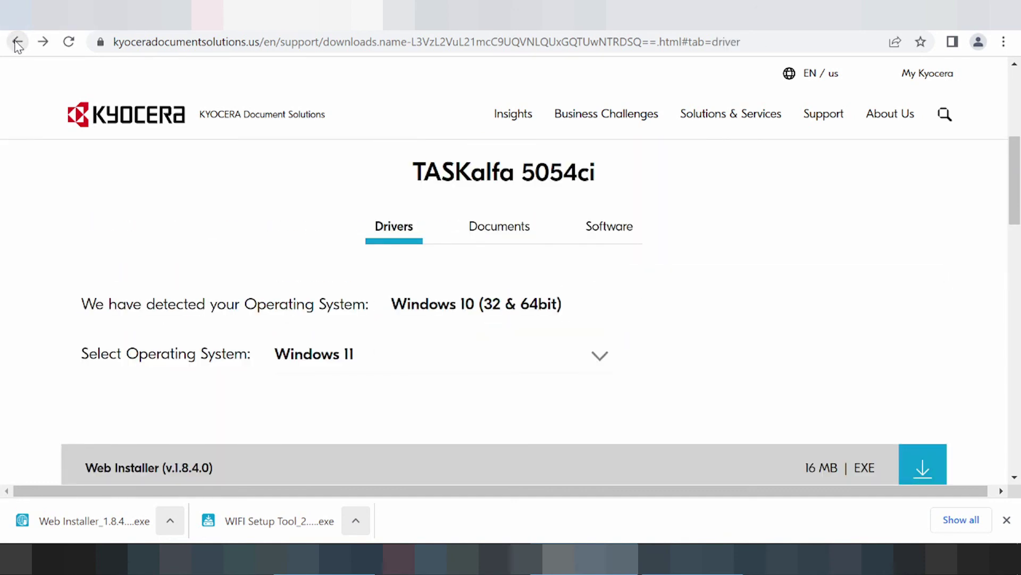
{"action": "left_click", "coordinate": [16, 42]}
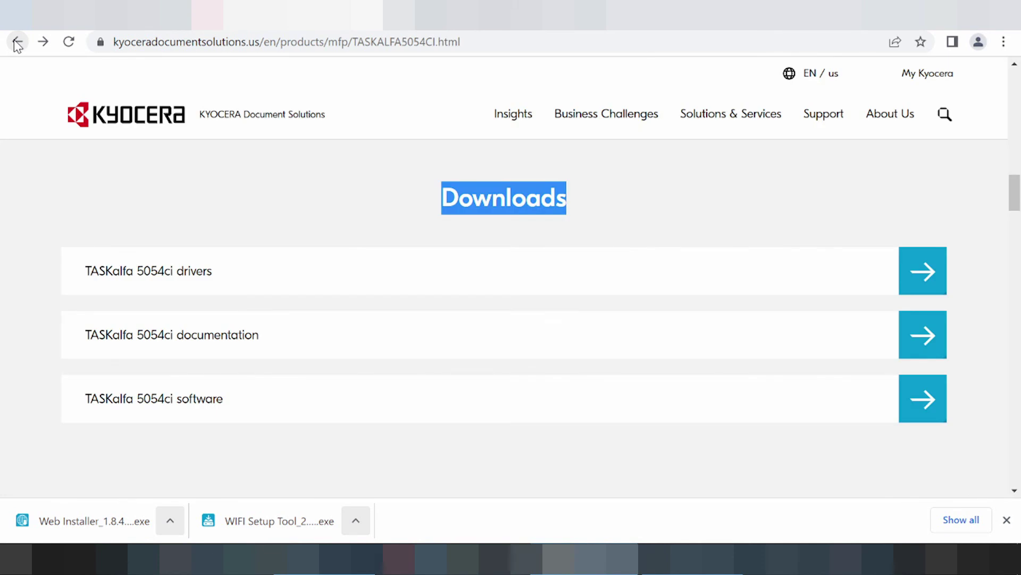
{"action": "scroll", "coordinate": [78, 208], "scroll_direction": "up", "scroll_amount": 10}
{"action": "scroll", "coordinate": [46, 130], "scroll_direction": "up", "scroll_amount": 6}
{"action": "scroll", "coordinate": [47, 127], "scroll_direction": "up", "scroll_amount": 2}
{"action": "scroll", "coordinate": [47, 128], "scroll_direction": "down", "scroll_amount": 2}
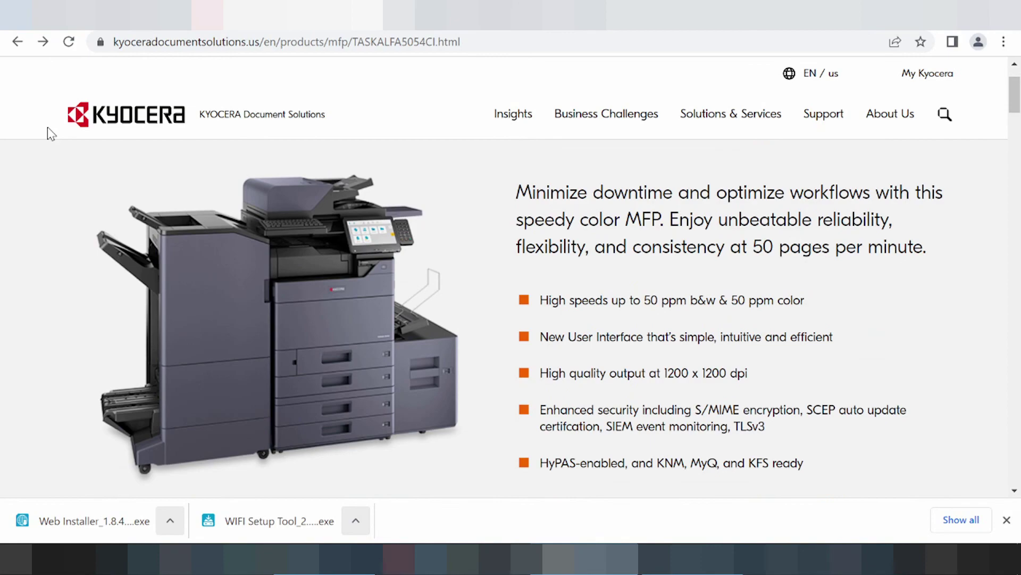